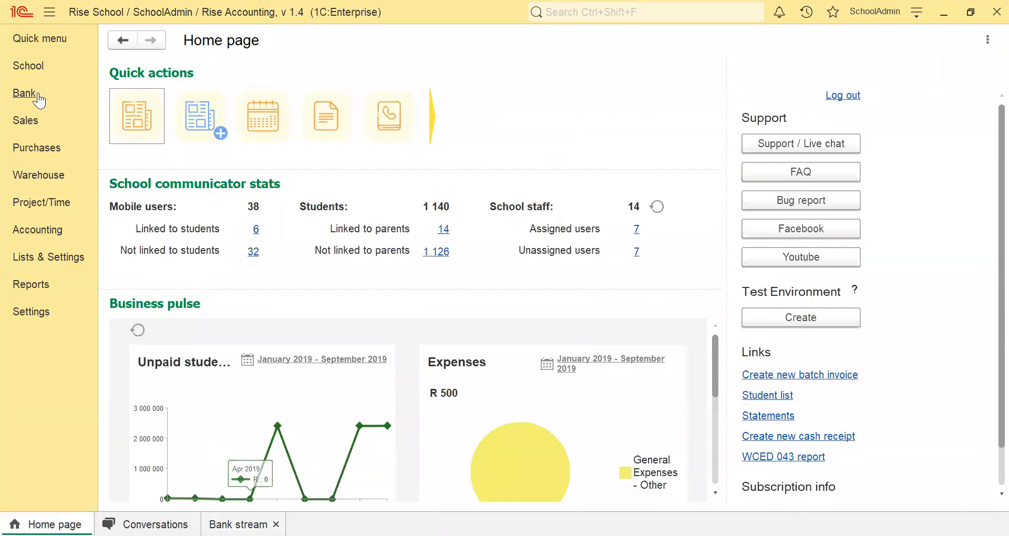
# Open the bank stream and review the category, customer/supplier and approval columns of the new transactions
pyautogui.click(39, 94)
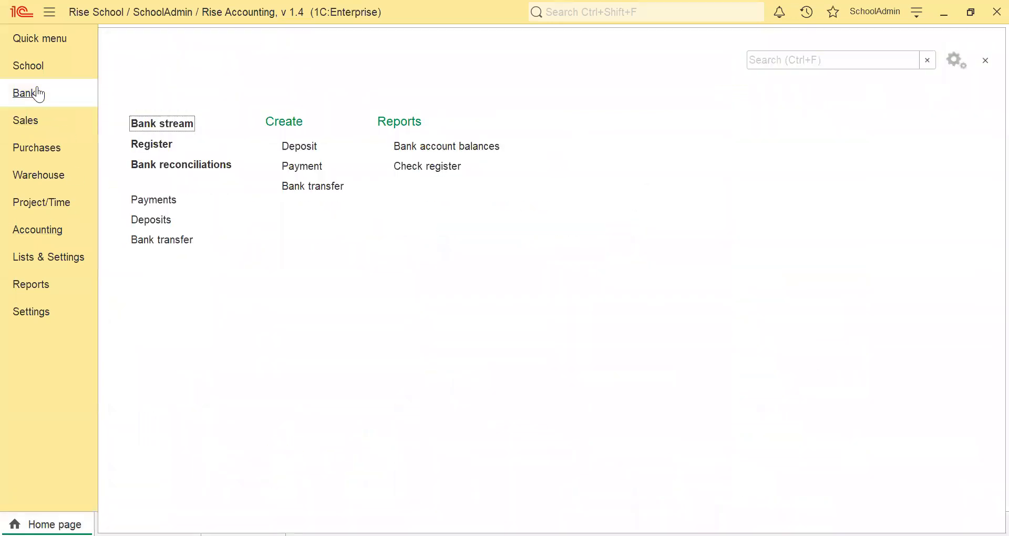
pyautogui.click(157, 124)
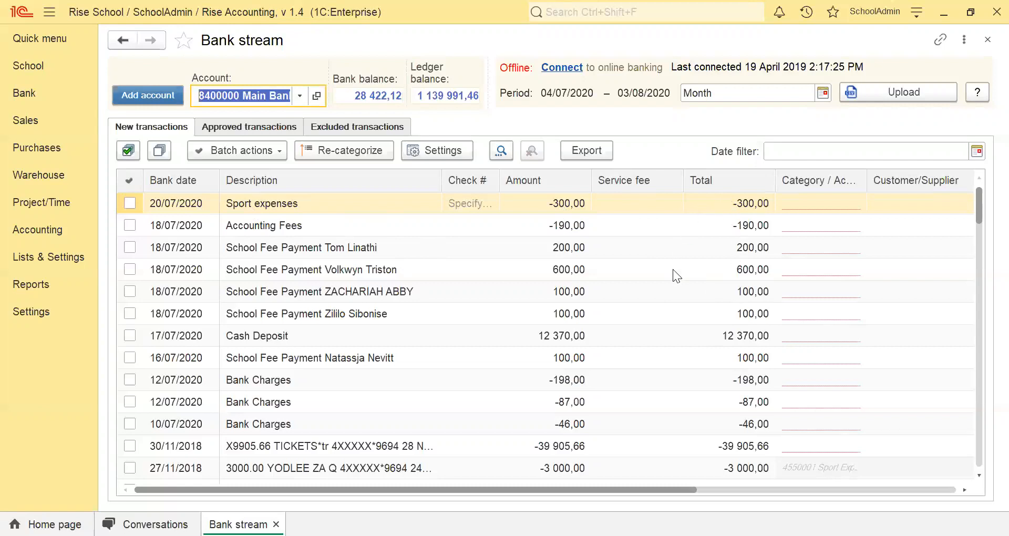
pyautogui.moveTo(648, 491); pyautogui.dragTo(907, 491)
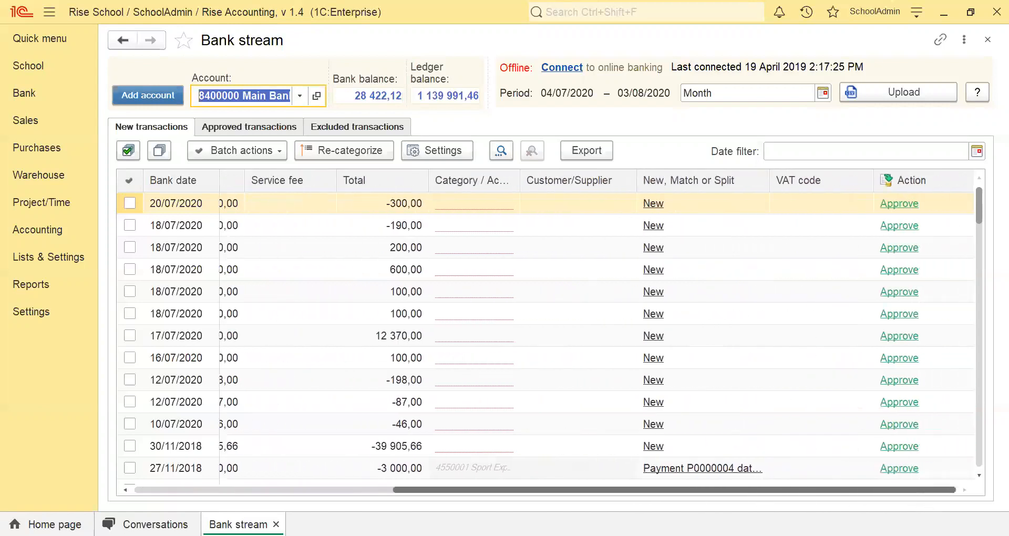
pyautogui.click(474, 212)
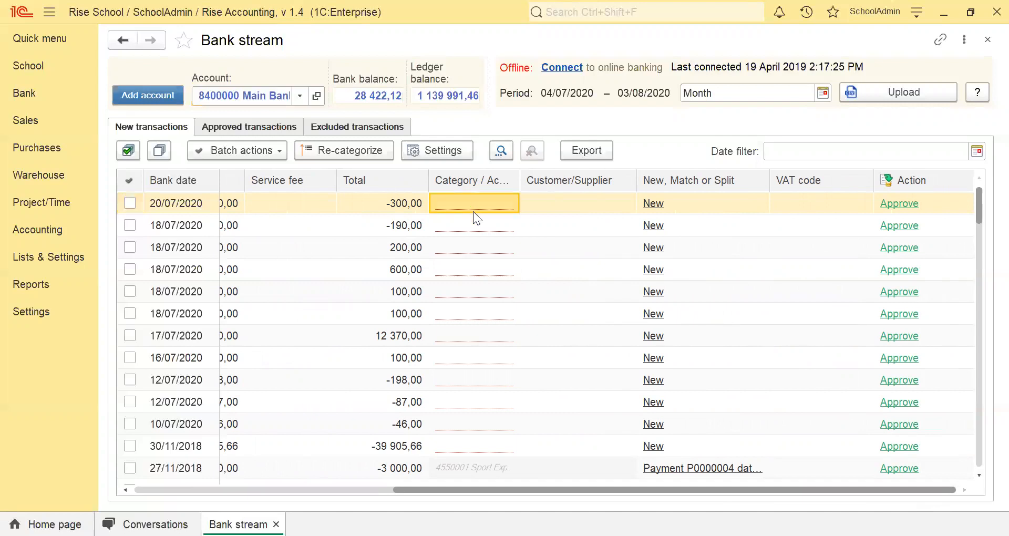
pyautogui.click(563, 202)
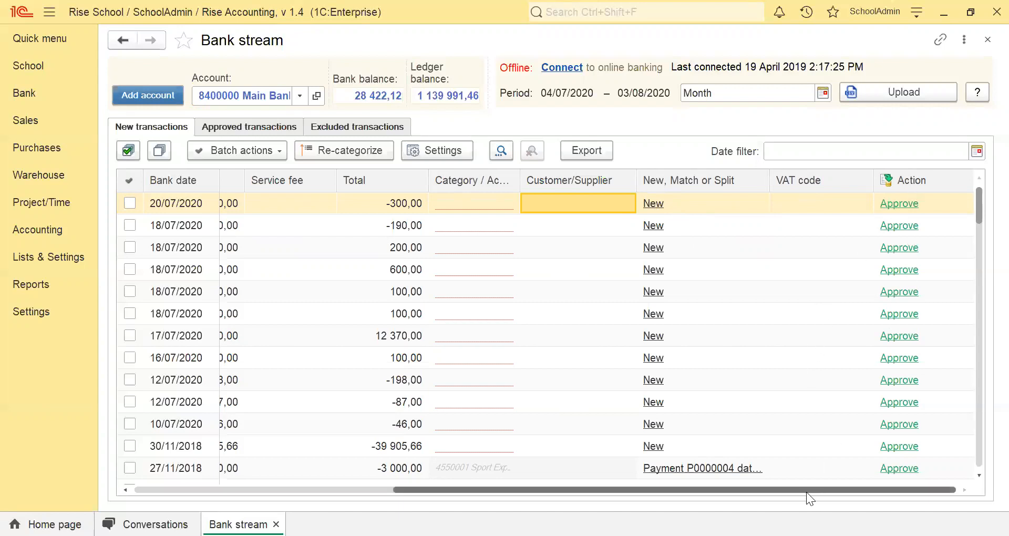
pyautogui.moveTo(805, 492); pyautogui.dragTo(526, 506)
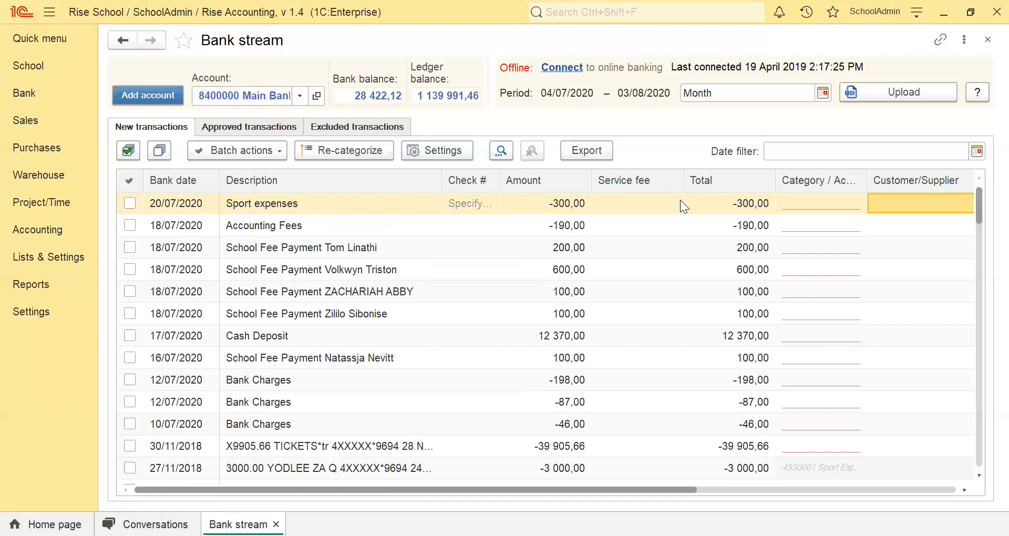
# Categorise the Sport expenses transaction under Sport Expenses (4550000) and approve it
pyautogui.click(818, 206)
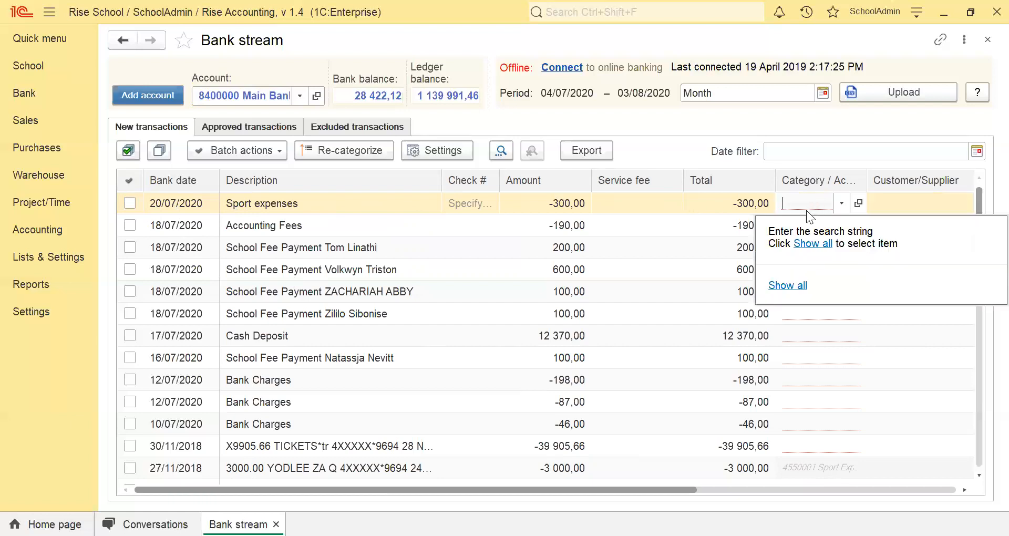
pyautogui.write('spor')
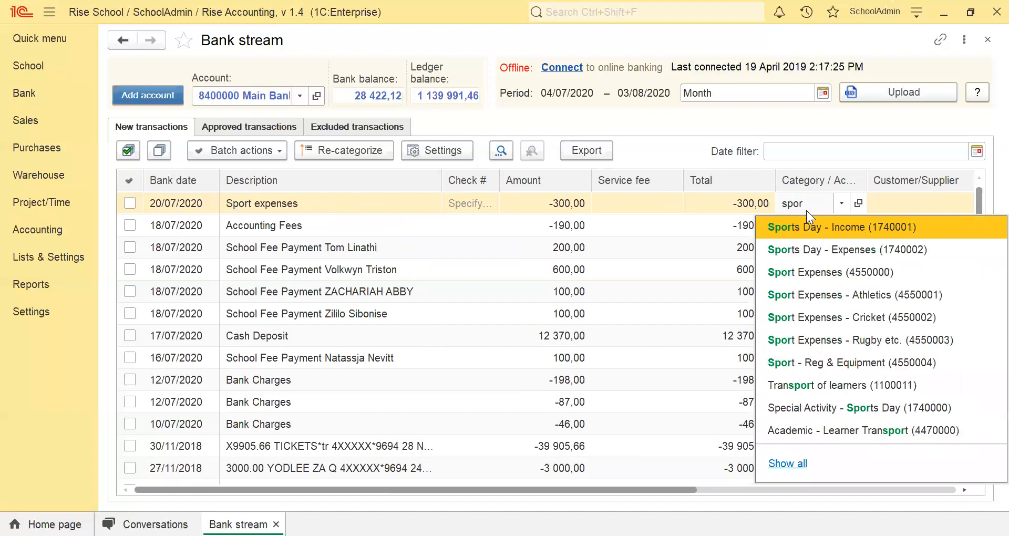
pyautogui.click(833, 272)
pyautogui.moveTo(624, 483); pyautogui.dragTo(900, 477)
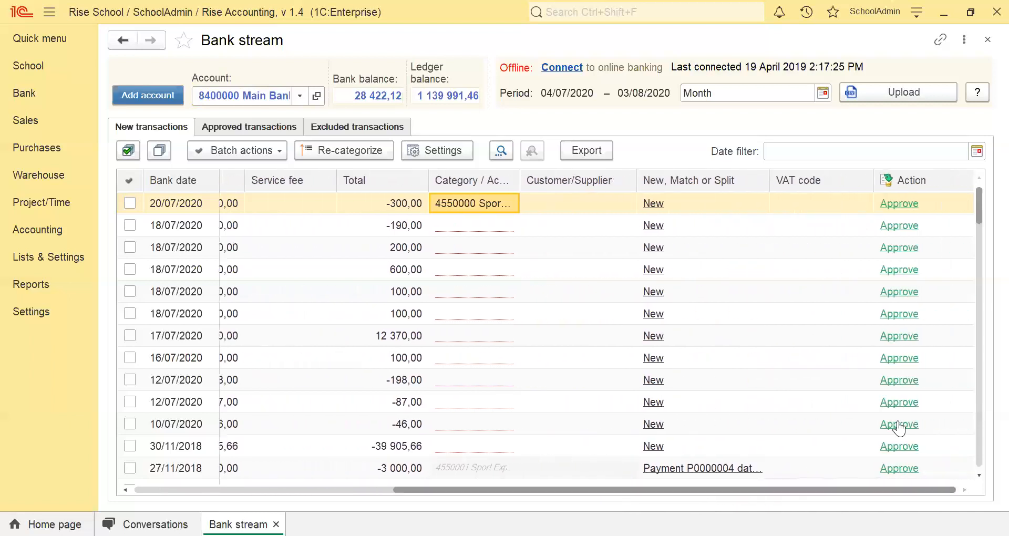
pyautogui.click(908, 206)
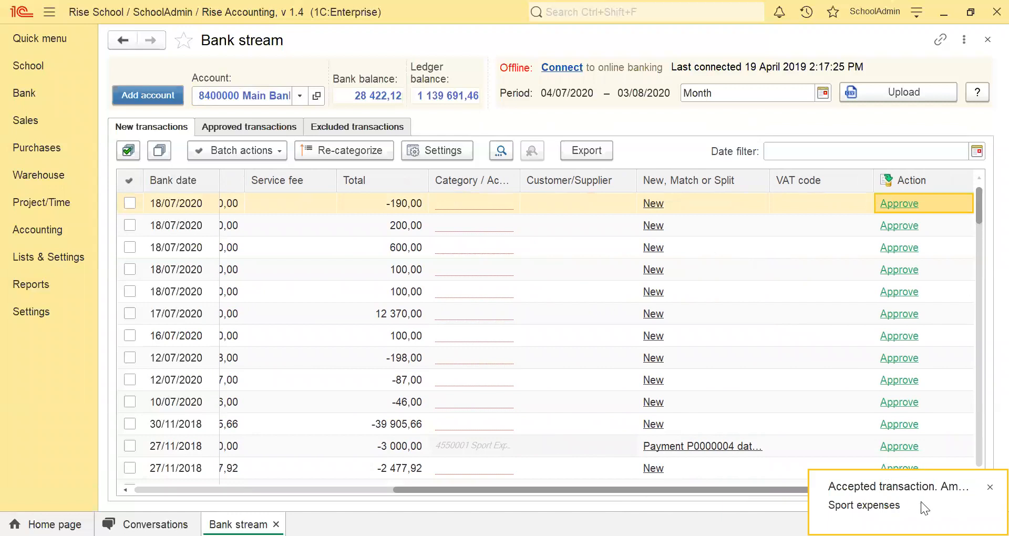
pyautogui.click(989, 487)
# Assign the Accounting Fees transaction to Admin - Accounting Fees (3000000) and approve it
pyautogui.moveTo(746, 488); pyautogui.dragTo(487, 488)
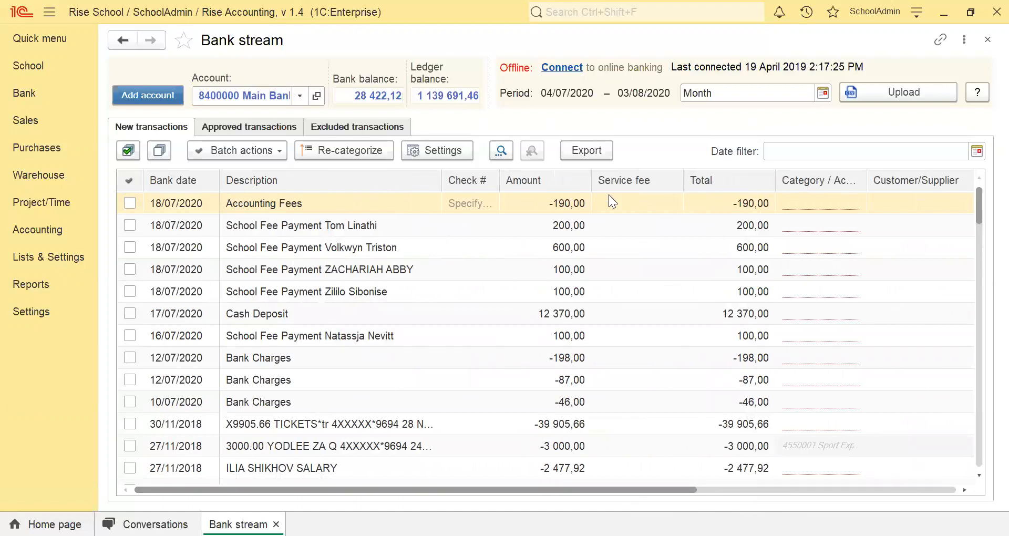
pyautogui.click(786, 210)
pyautogui.write('accoun')
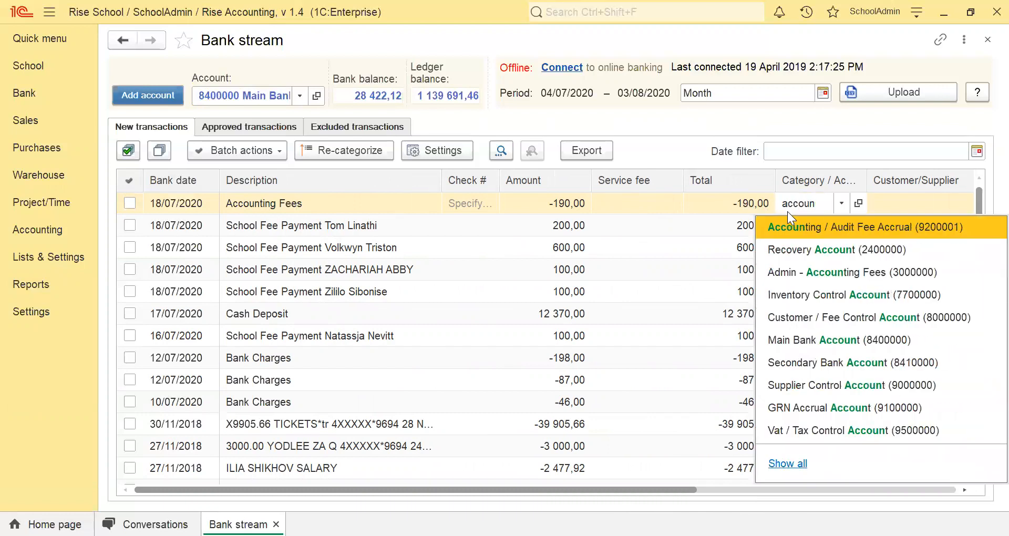
pyautogui.click(832, 266)
pyautogui.moveTo(642, 490); pyautogui.dragTo(957, 479)
pyautogui.click(899, 203)
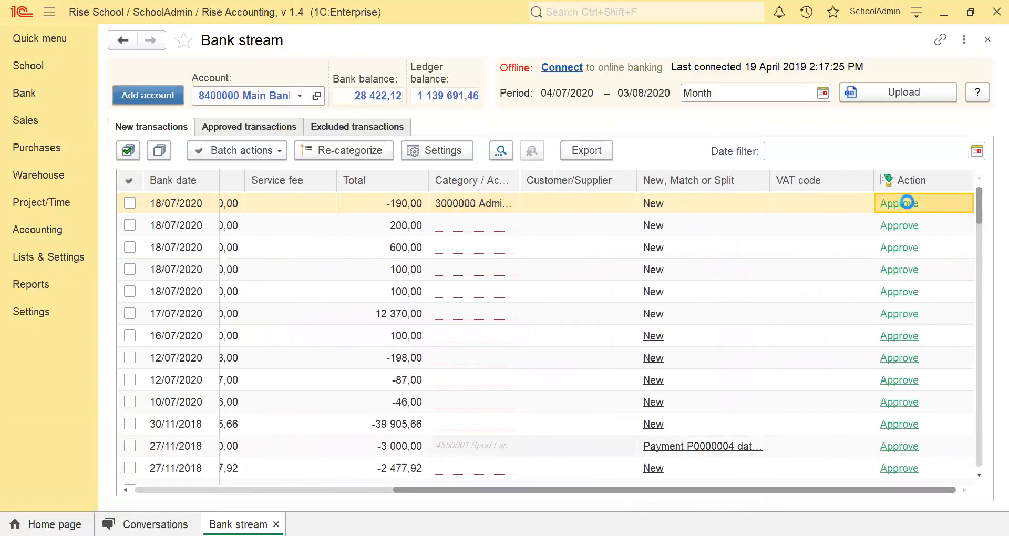
pyautogui.moveTo(697, 490); pyautogui.dragTo(426, 499)
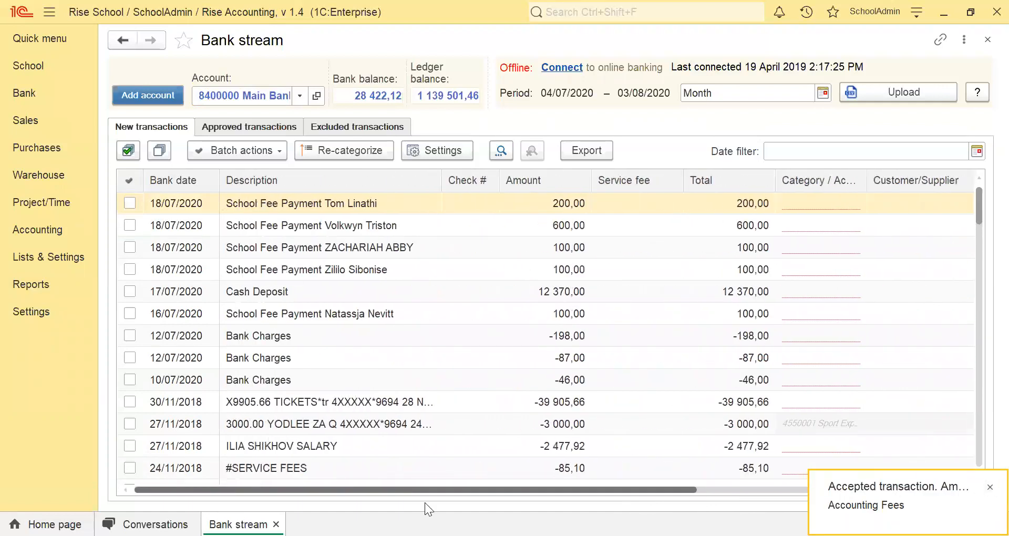
pyautogui.click(988, 487)
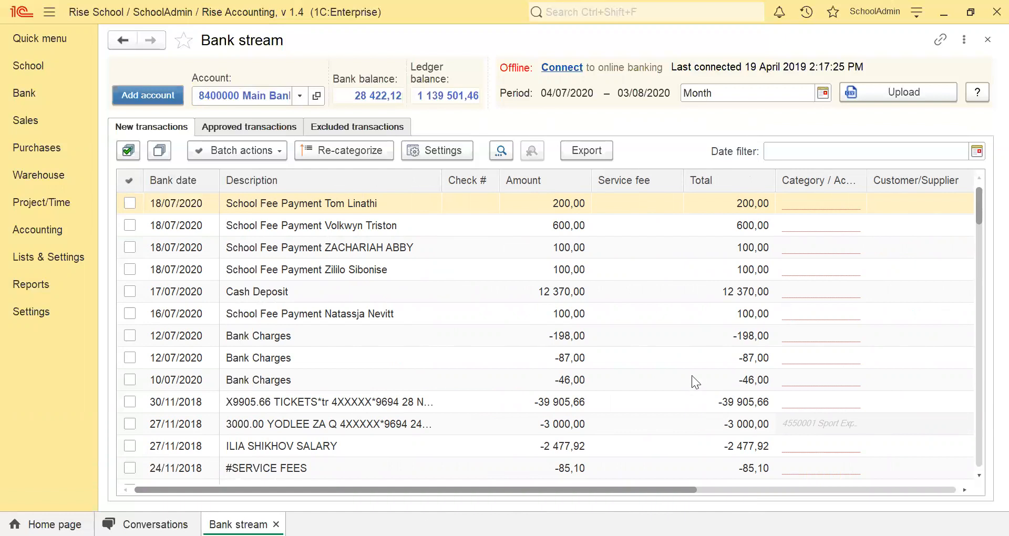
# Start splitting the Google GSuite transaction dated 04/09/2018
pyautogui.scroll(-8, 692, 375)
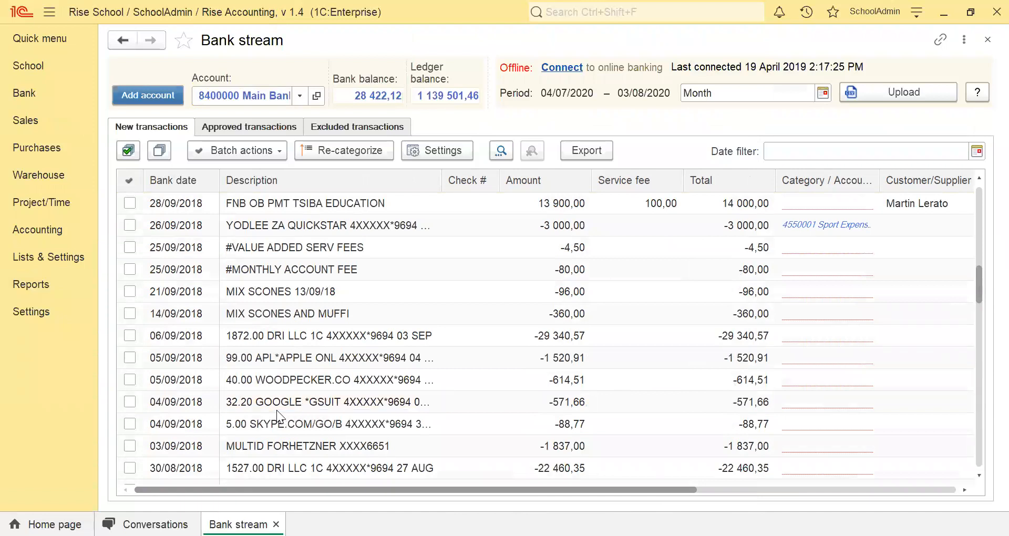
pyautogui.click(560, 401)
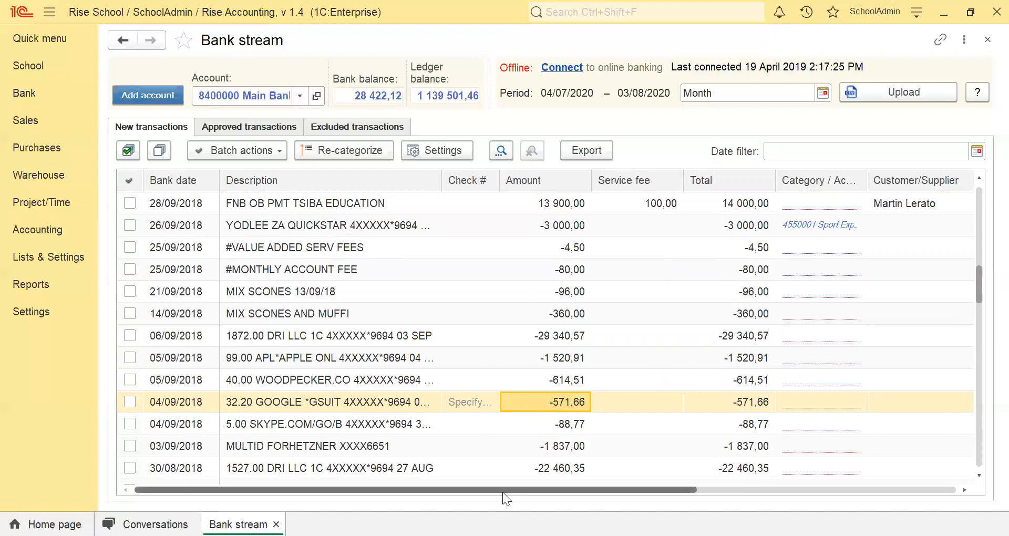
pyautogui.moveTo(503, 492); pyautogui.dragTo(783, 465)
pyautogui.click(651, 403)
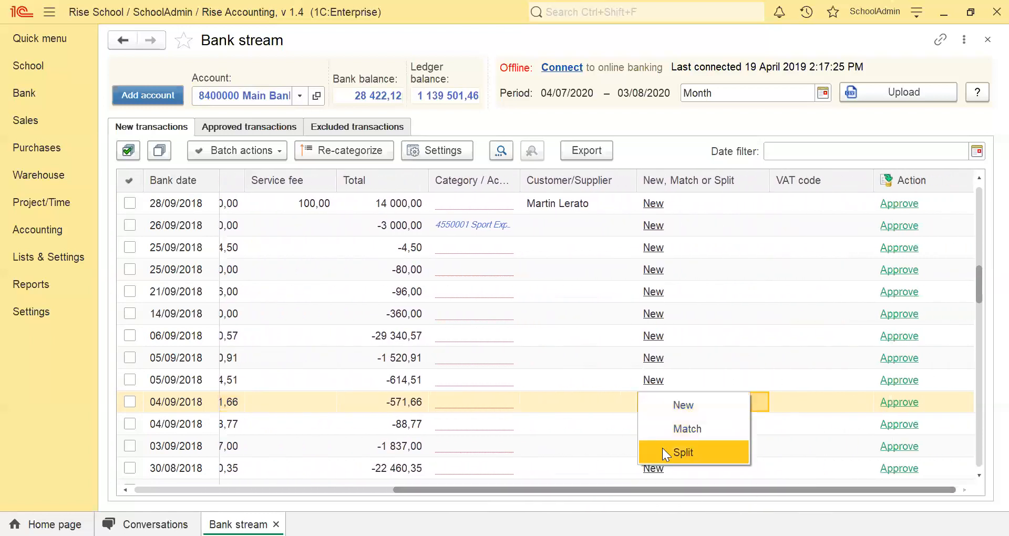
pyautogui.click(663, 452)
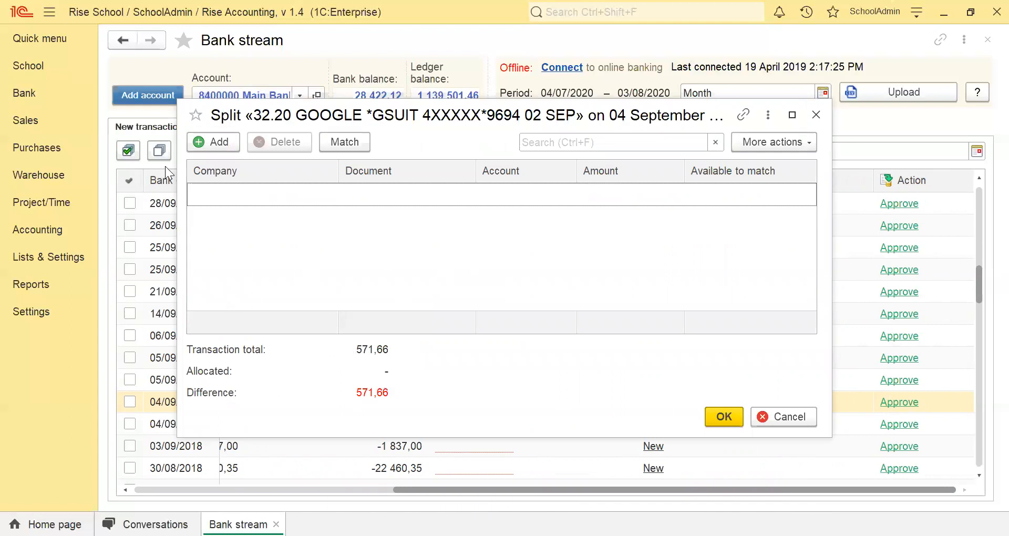
# Add a split line for Admin - Bank Charges (3200000) with an amount of 71,66
pyautogui.click(226, 144)
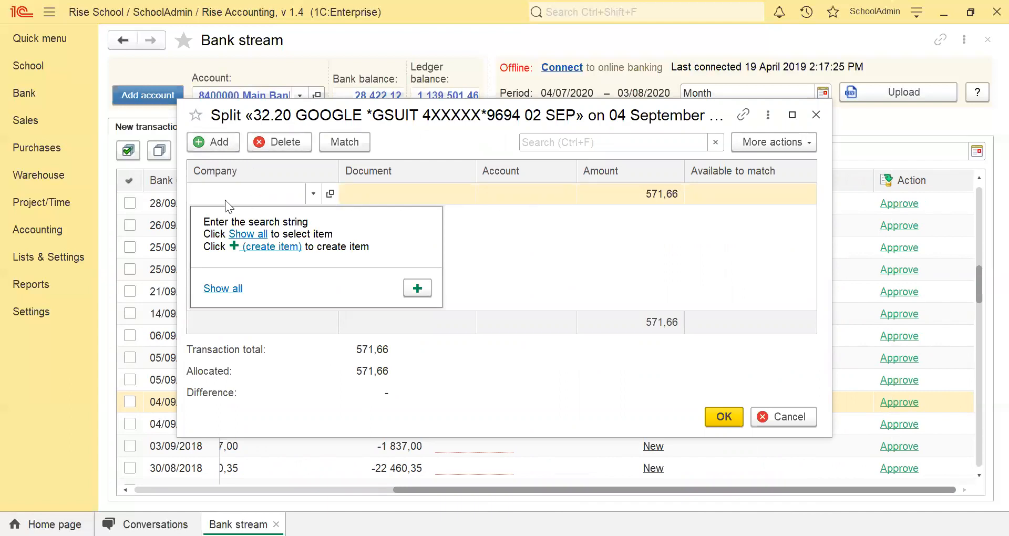
pyautogui.click(496, 193)
pyautogui.write('bank')
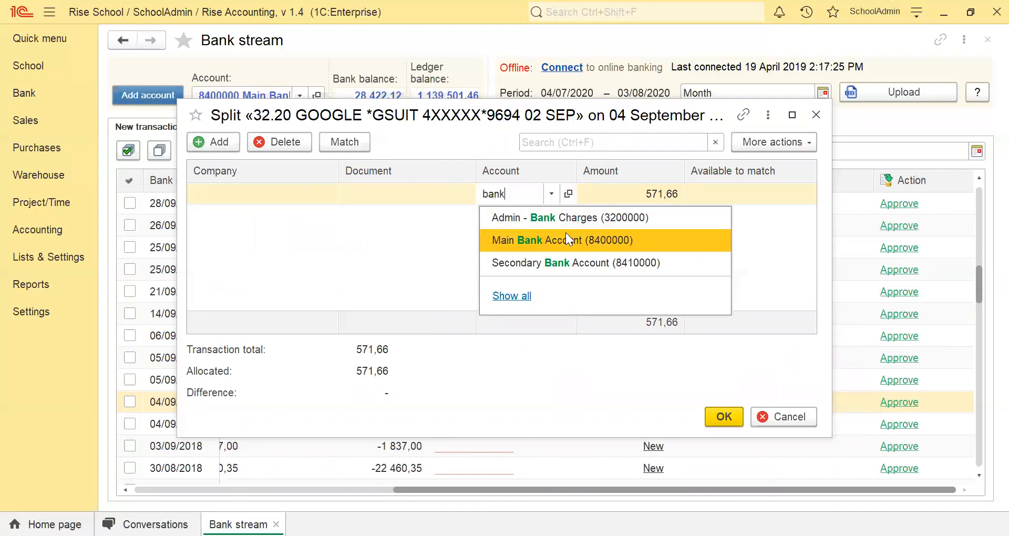
pyautogui.click(562, 221)
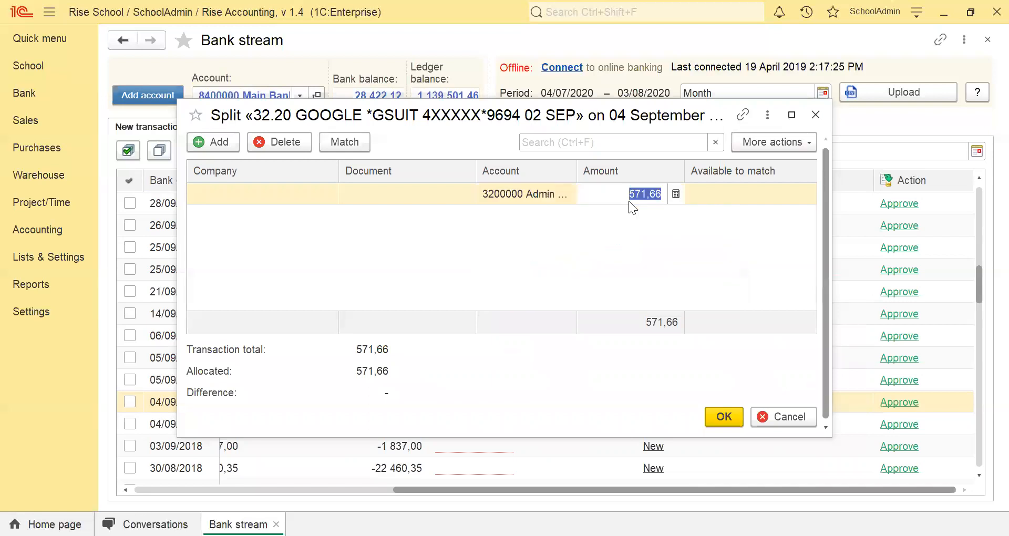
pyautogui.write('71,66')
pyautogui.press('Return')
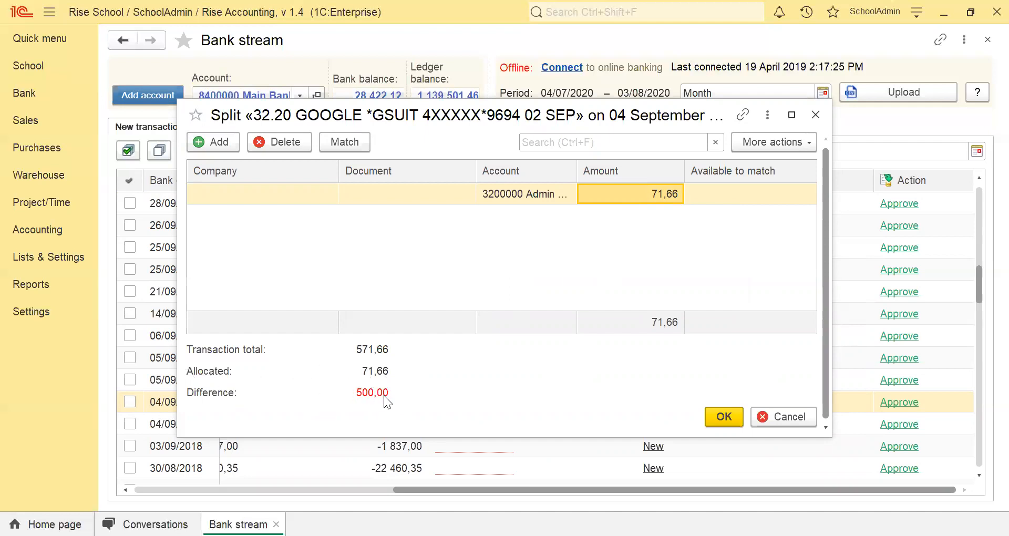
# Add a second split line for Tuck Shop Expenses (1500002) with an amount of 450,00
pyautogui.click(208, 146)
pyautogui.click(520, 222)
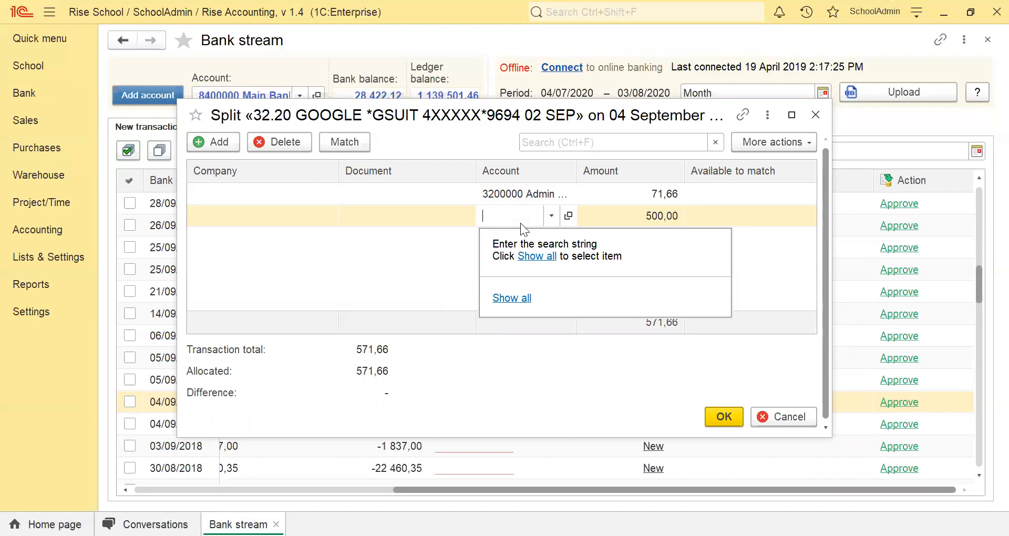
pyautogui.write('tuc')
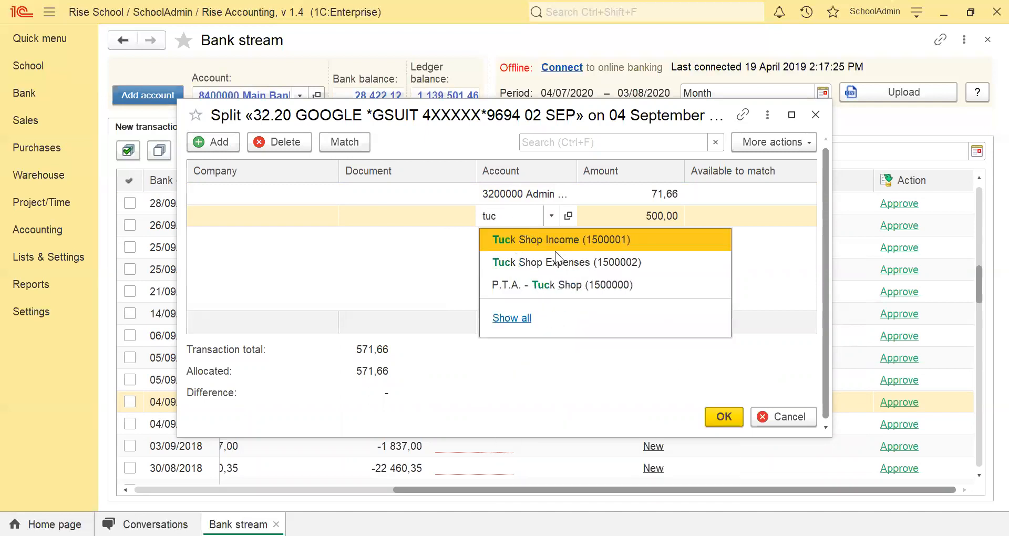
pyautogui.click(555, 262)
pyautogui.click(645, 215)
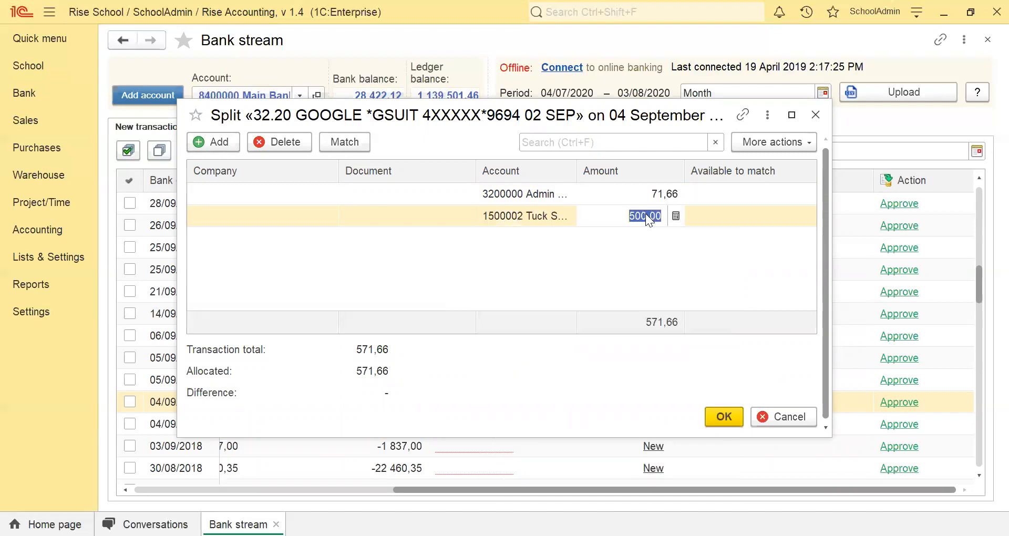
pyautogui.write('450,00')
pyautogui.click(486, 258)
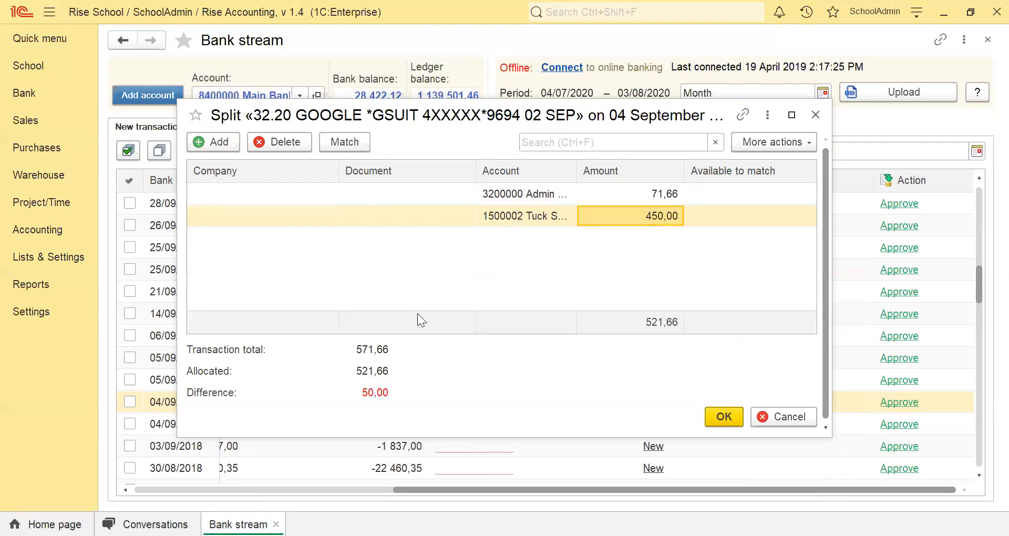
# Allocate the remaining amount to Sport Expenses (4550000) in a third split line and confirm the split
pyautogui.click(223, 142)
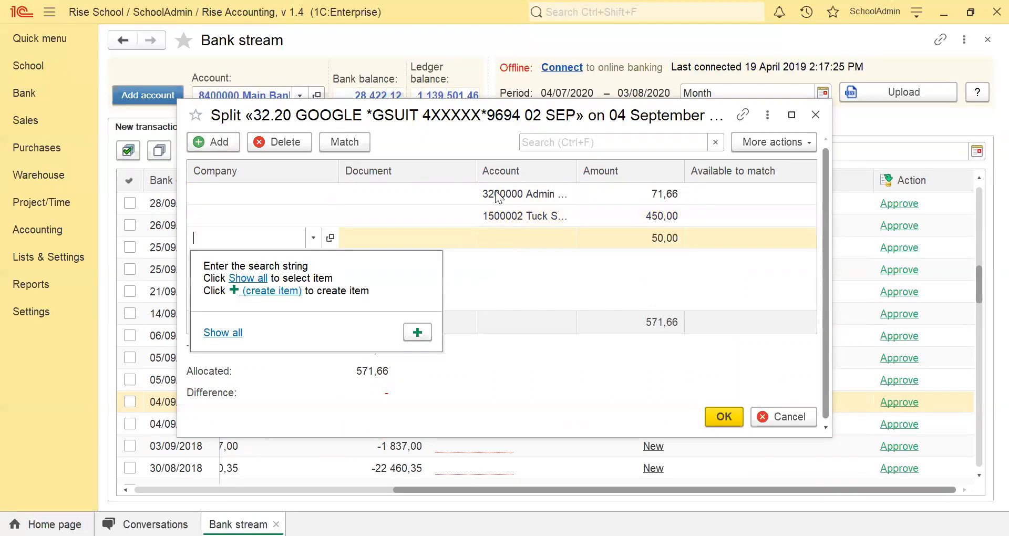
pyautogui.click(545, 244)
pyautogui.click(546, 237)
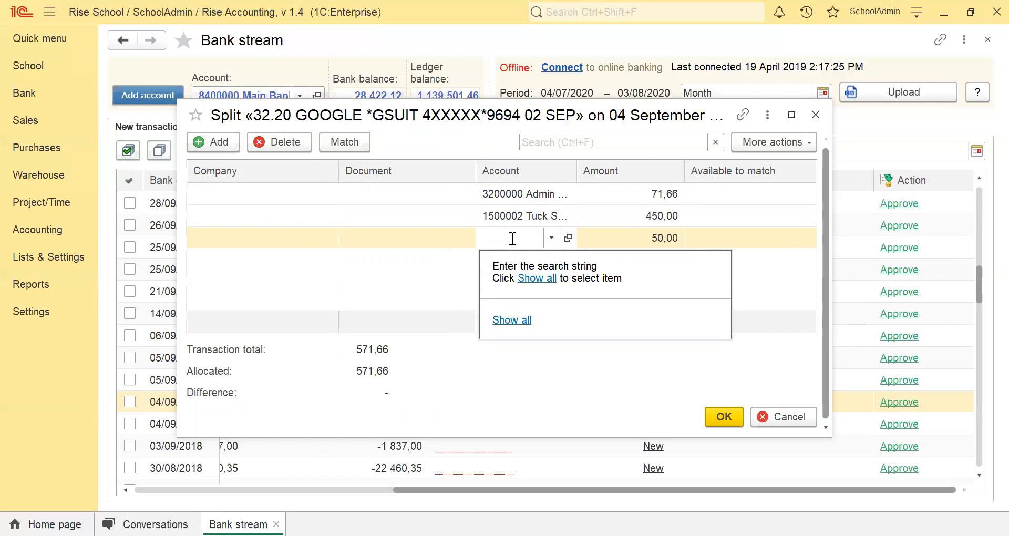
pyautogui.click(512, 240)
pyautogui.write('spo')
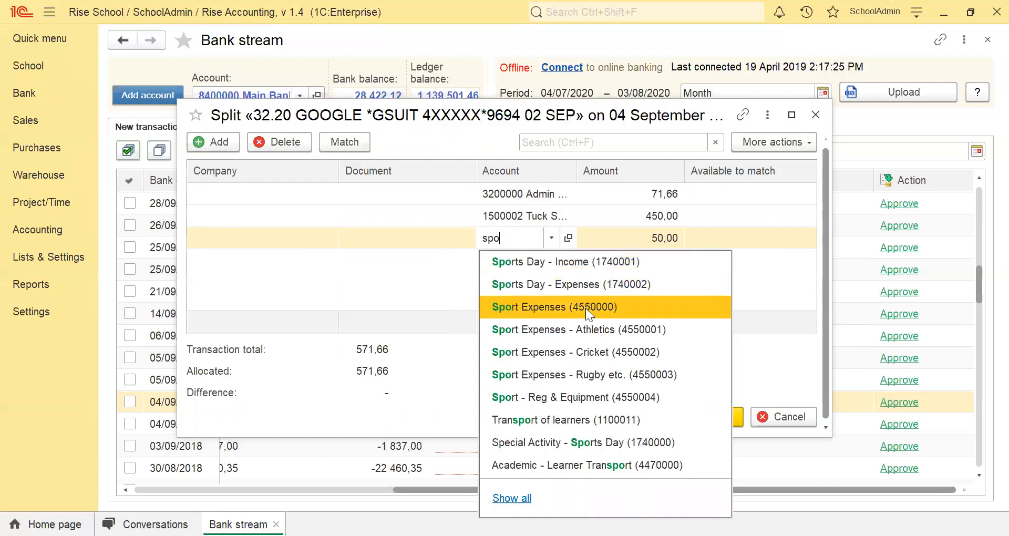
pyautogui.click(585, 308)
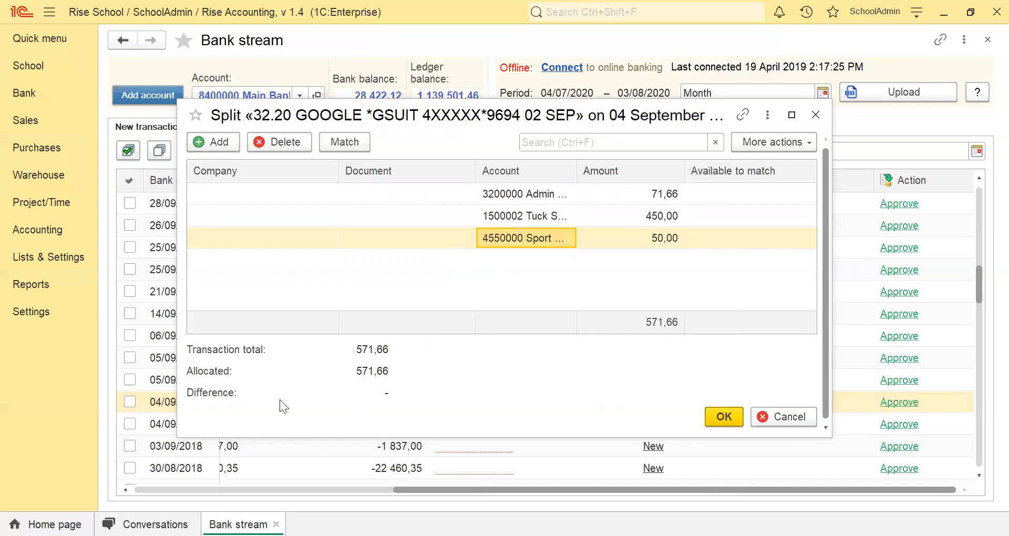
pyautogui.click(738, 416)
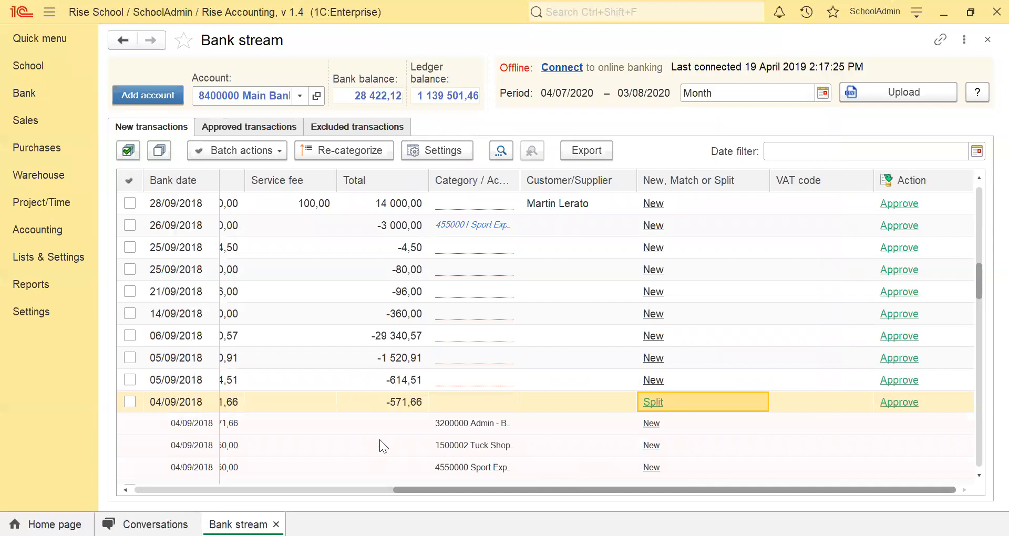
# Review the amounts and accounts of the split lines under the Google GSuite transaction
pyautogui.scroll(-1, 380, 439)
pyautogui.moveTo(429, 484); pyautogui.dragTo(252, 501)
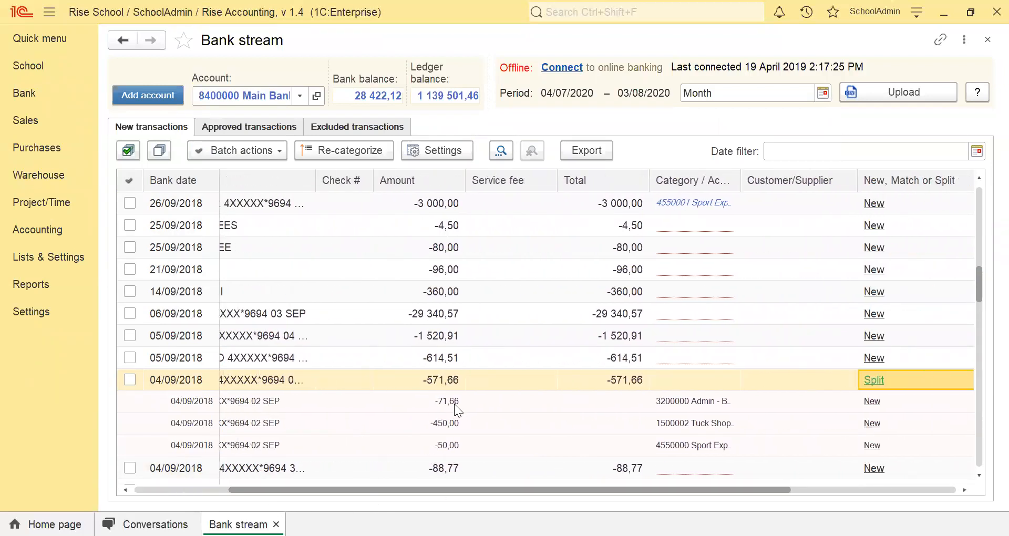
pyautogui.moveTo(441, 490); pyautogui.dragTo(568, 491)
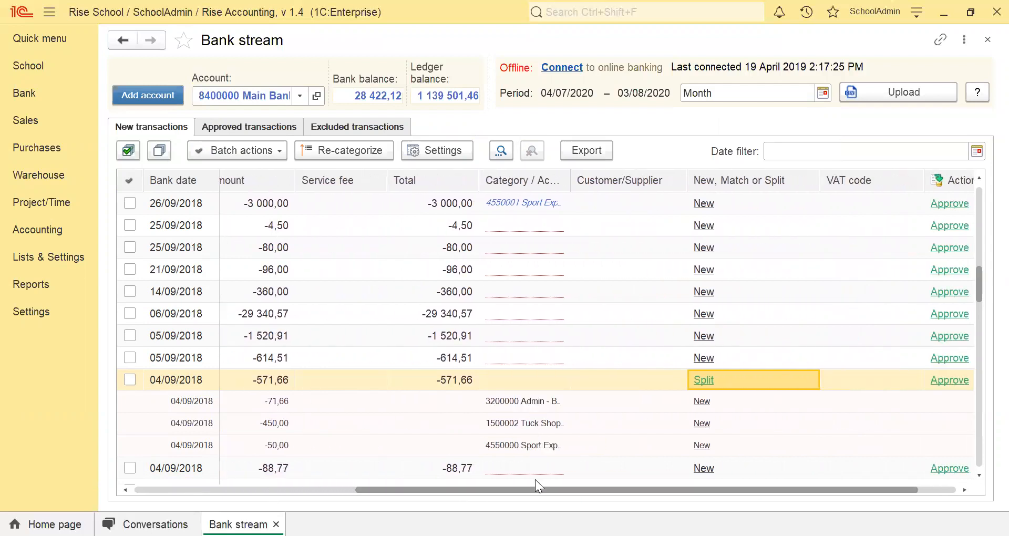
pyautogui.moveTo(535, 485); pyautogui.dragTo(675, 498)
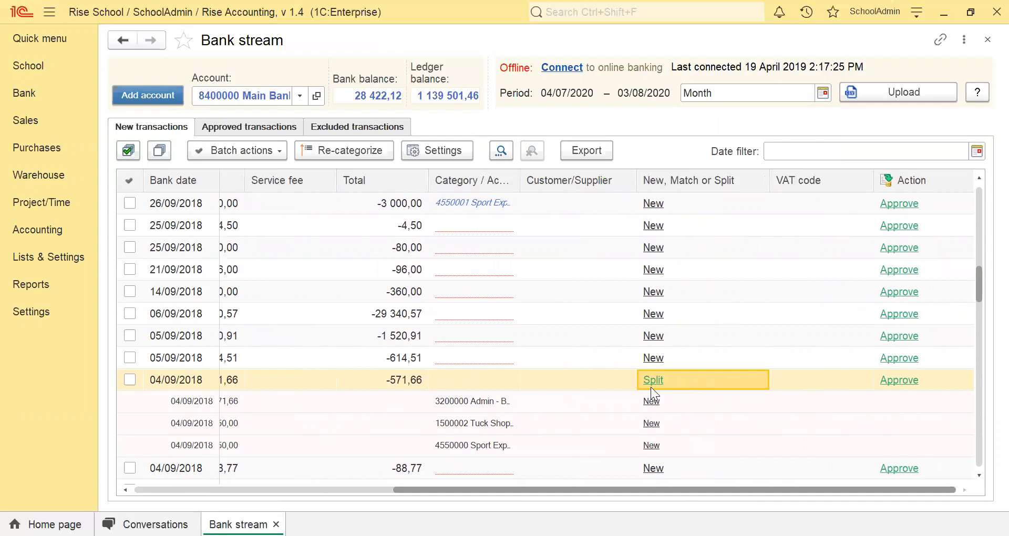
# Approve the split payment of -571,66 dated 04/09/2018
pyautogui.click(898, 381)
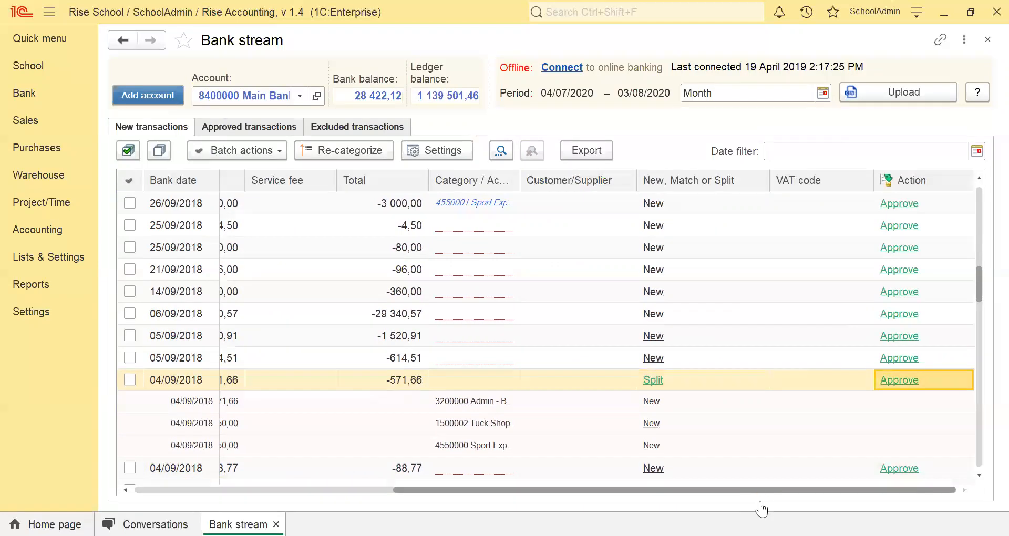
pyautogui.moveTo(755, 494); pyautogui.dragTo(422, 462)
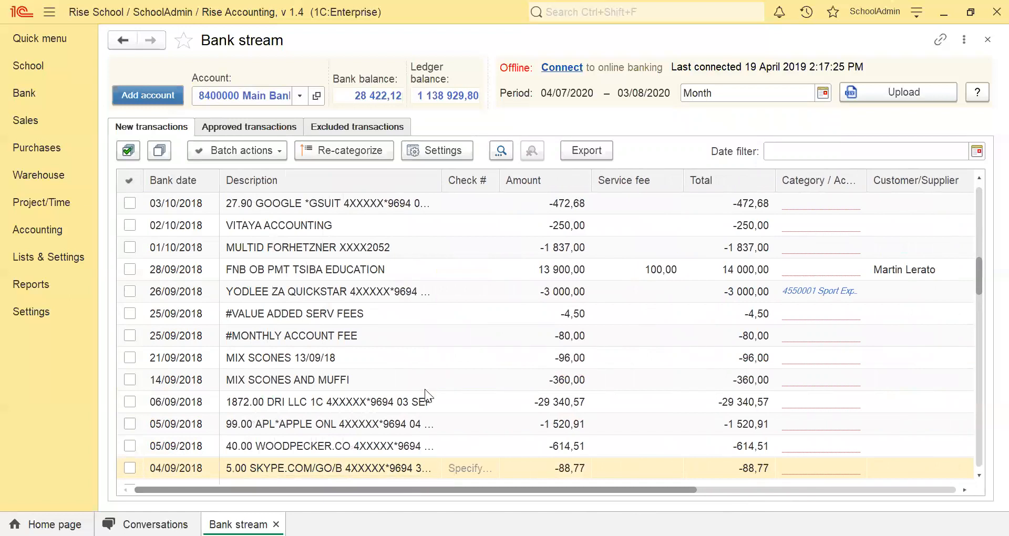
pyautogui.scroll(10, 460, 308)
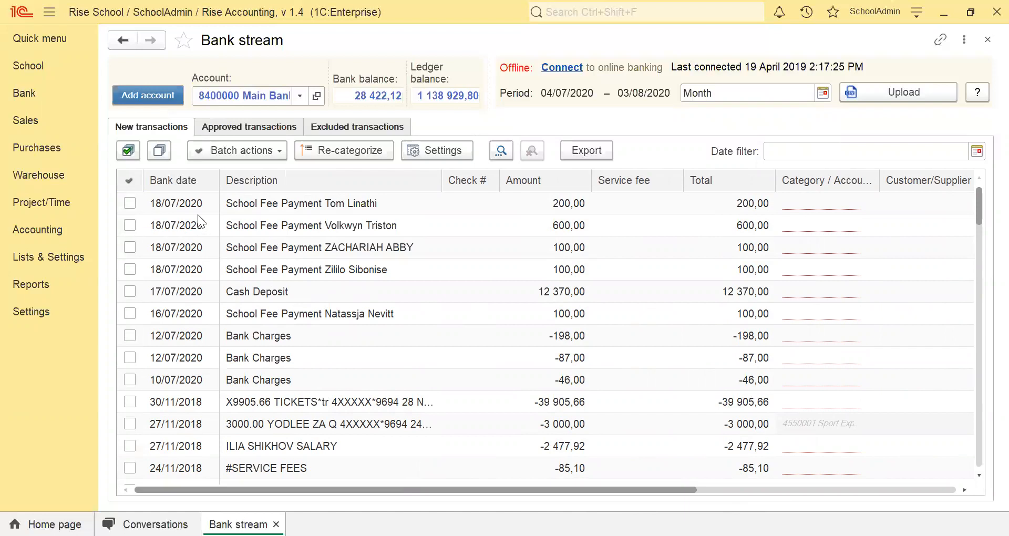
# Open document matching for the school fee payment of 200,00 dated 18/07/2020
pyautogui.click(173, 206)
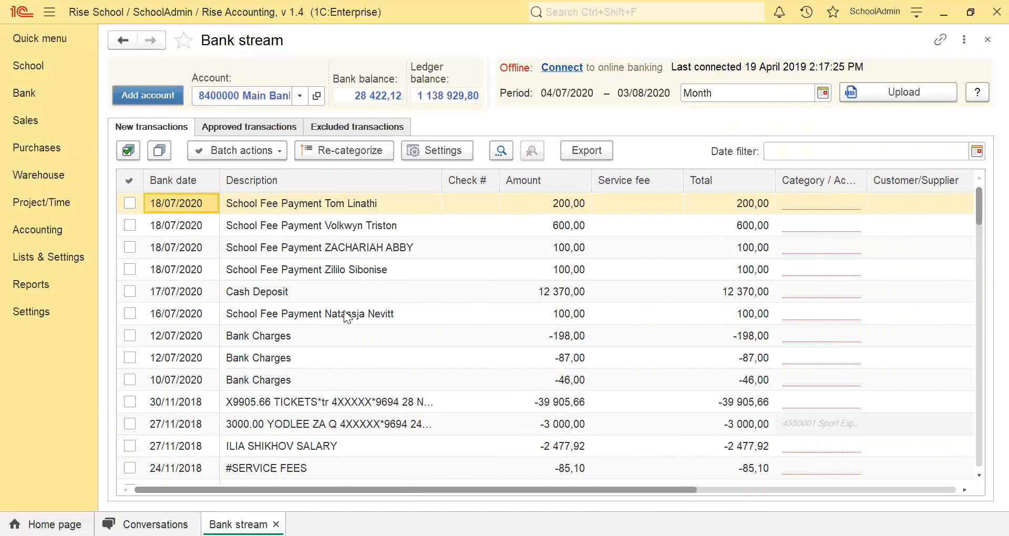
pyautogui.click(290, 199)
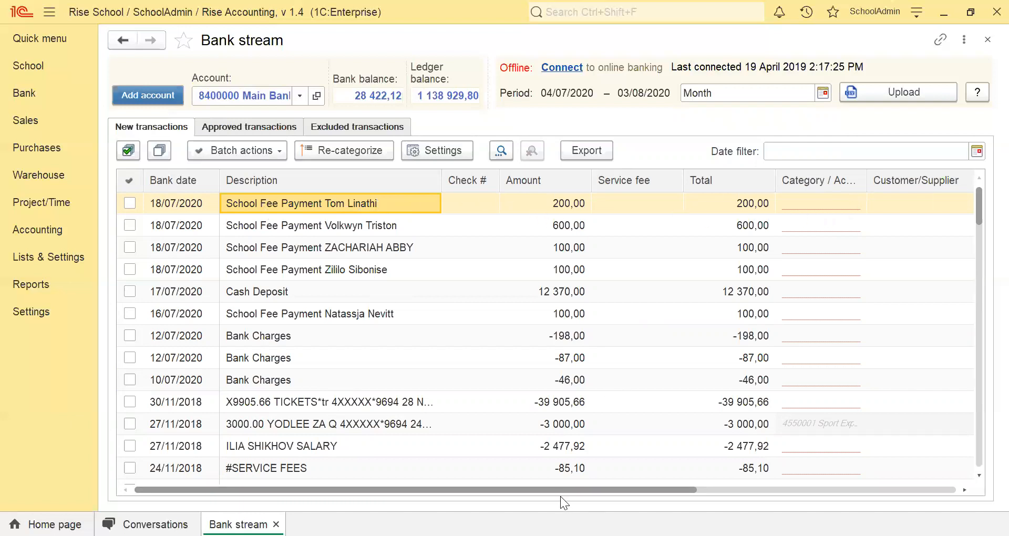
pyautogui.moveTo(556, 492); pyautogui.dragTo(804, 493)
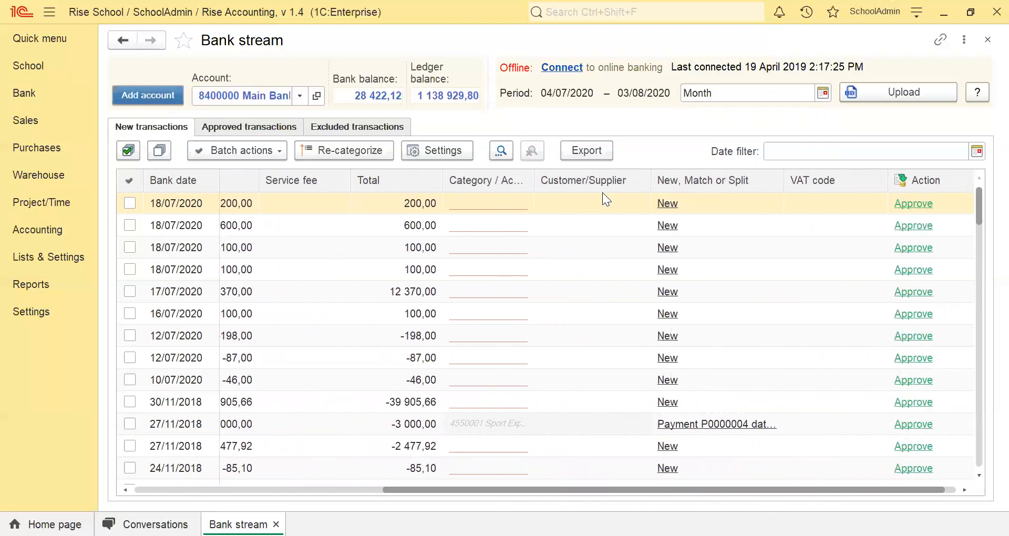
pyautogui.click(666, 205)
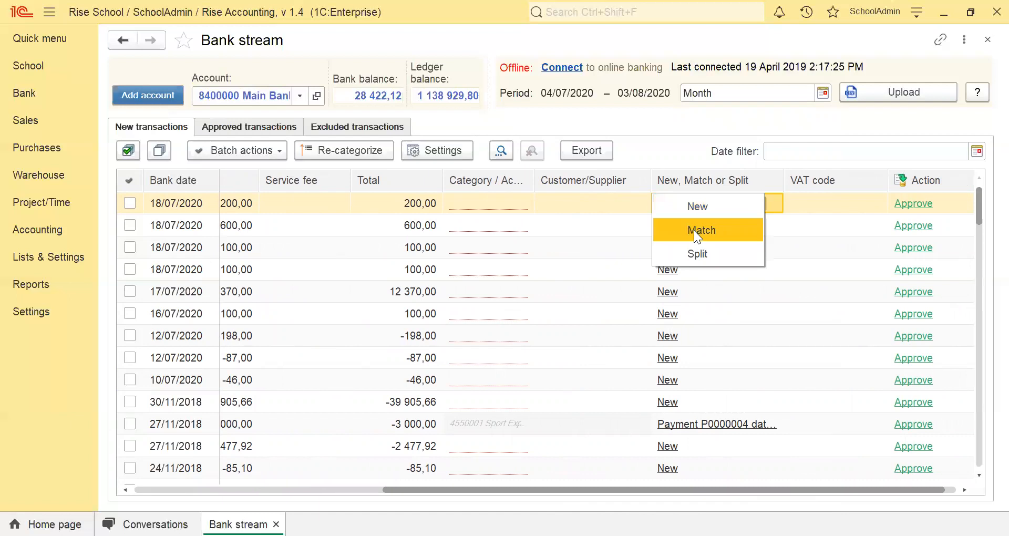
pyautogui.click(694, 230)
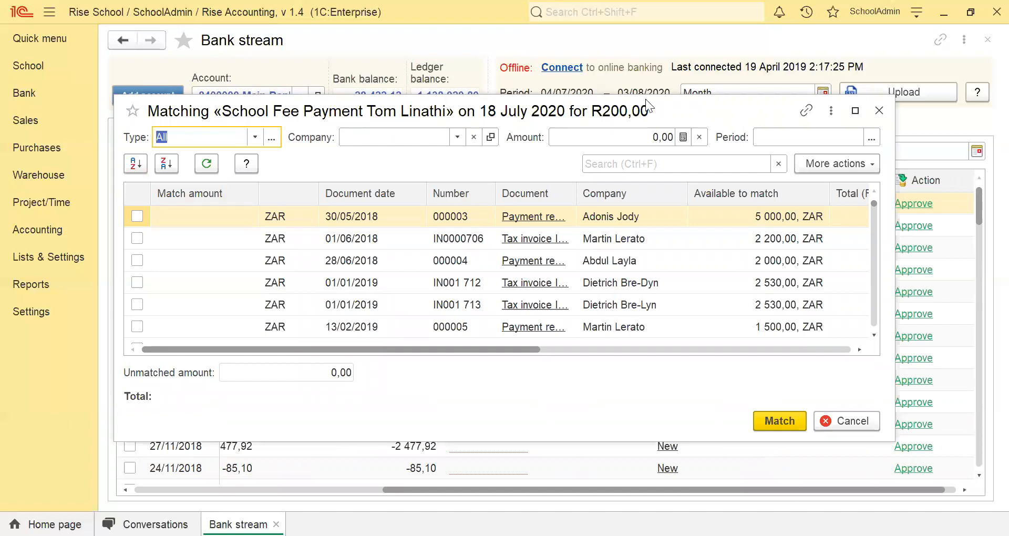
# Match the 200,00 school fee payment to the payer's tax invoice dated 01/01/2020 and approve the transaction
pyautogui.click(359, 136)
pyautogui.write('tom')
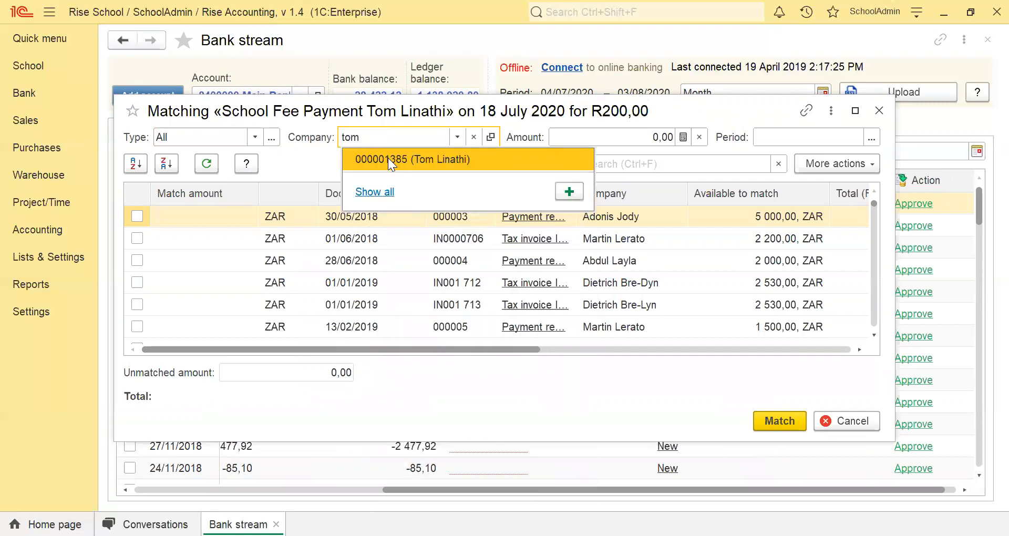
pyautogui.click(388, 159)
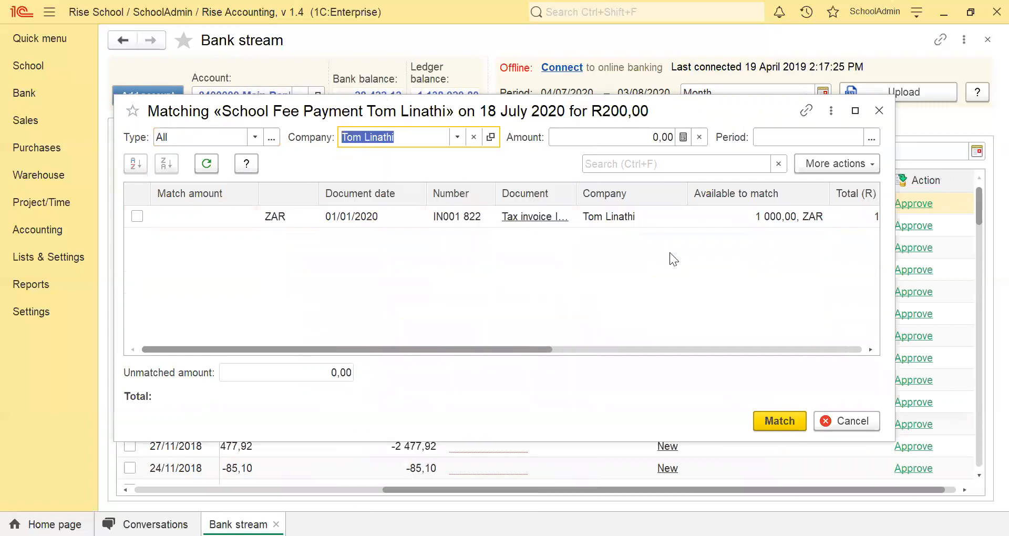
pyautogui.click(138, 220)
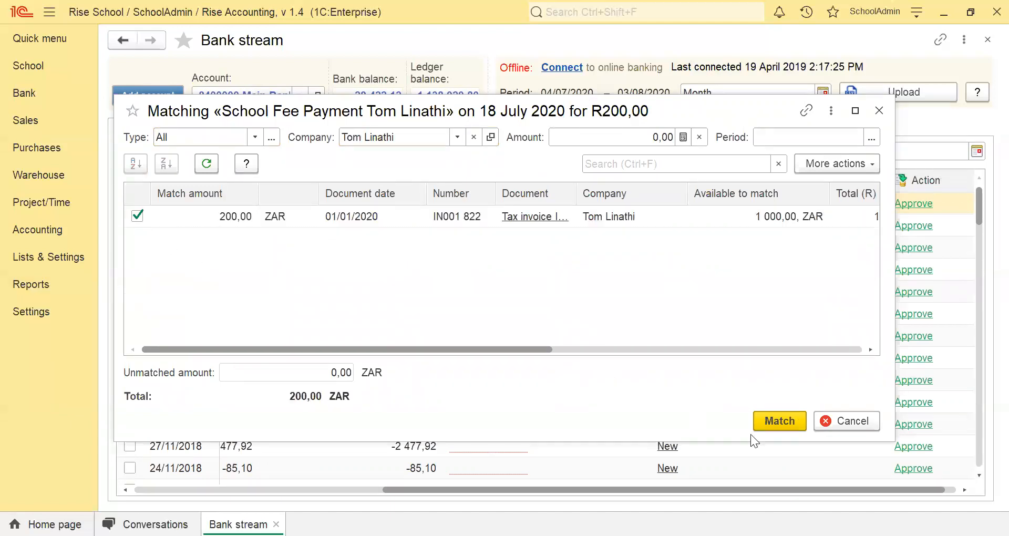
pyautogui.click(776, 420)
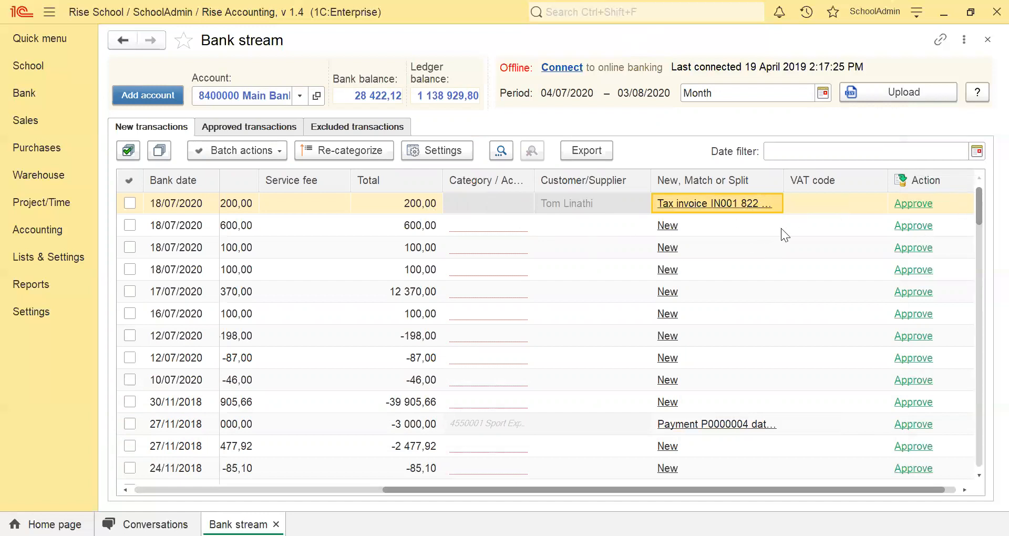
pyautogui.click(911, 205)
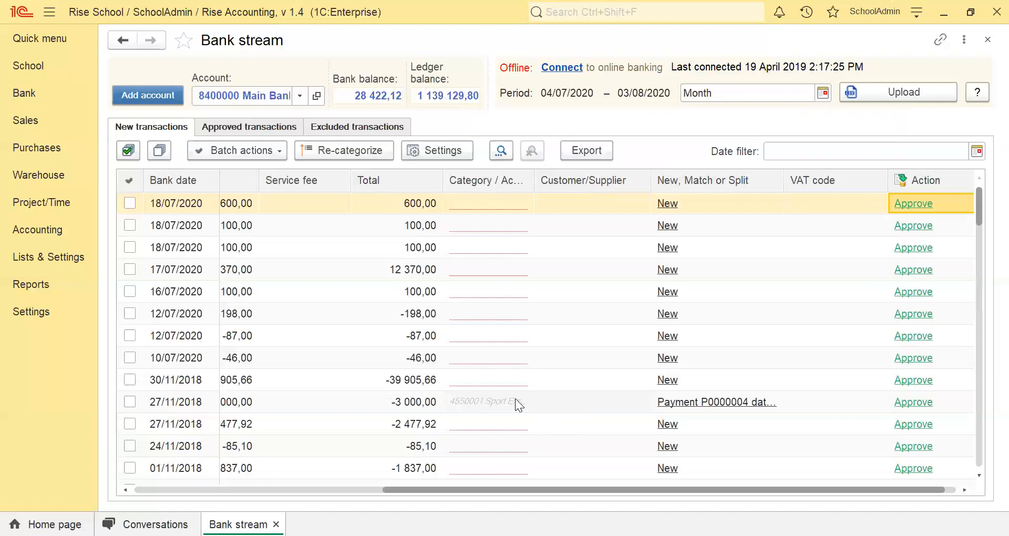
# Open document matching for the school fee payment of 600,00 dated 18/07/2020
pyautogui.moveTo(500, 490); pyautogui.dragTo(236, 485)
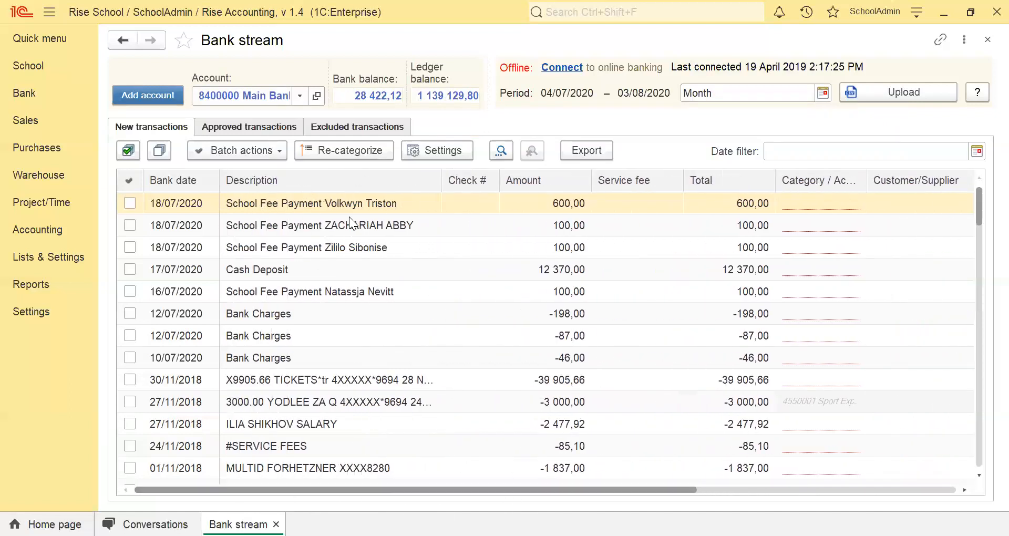
pyautogui.moveTo(443, 485); pyautogui.dragTo(730, 498)
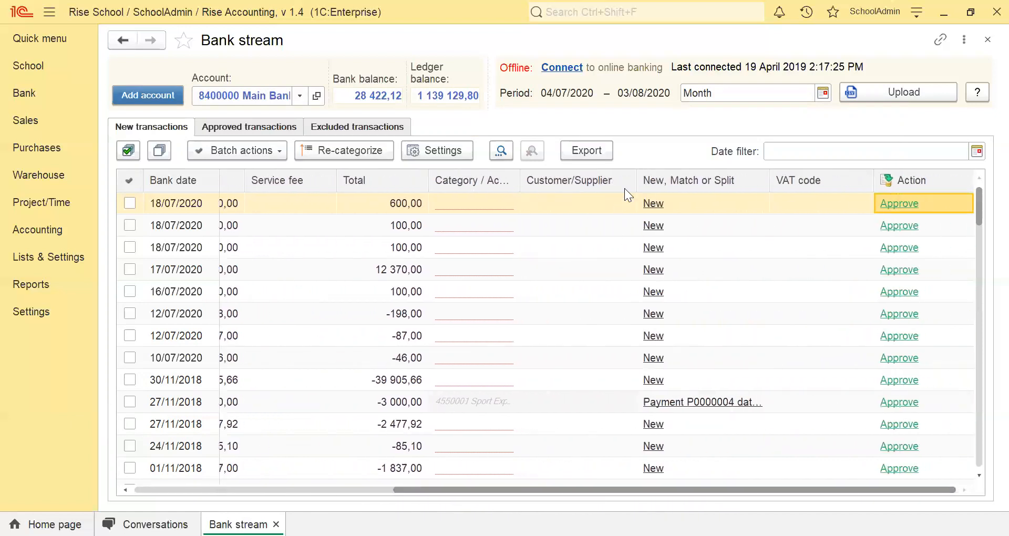
pyautogui.click(657, 203)
pyautogui.click(670, 236)
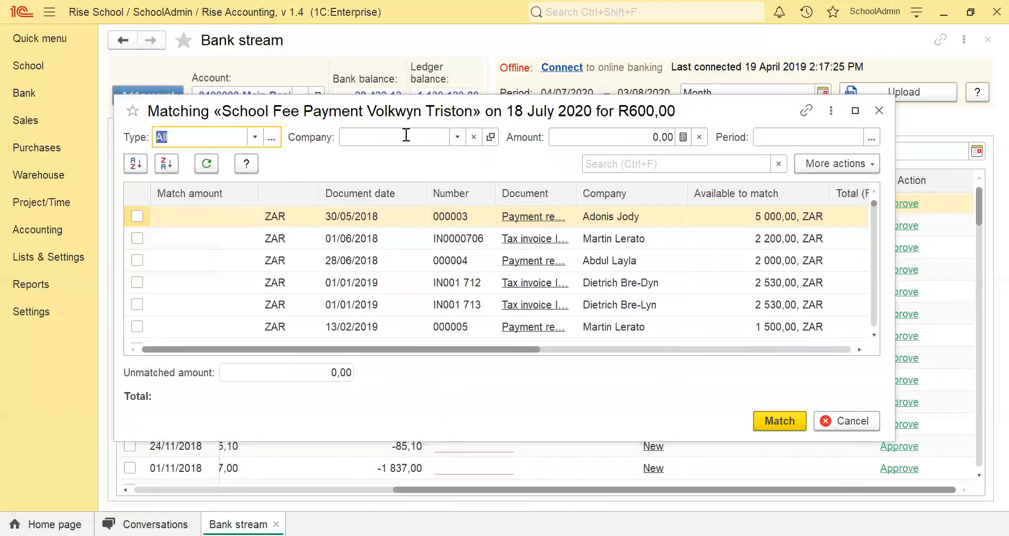
# Match the 600,00 school fee payment to the payer's tax invoice dated 01/01/2020 and approve the transaction
pyautogui.click(405, 137)
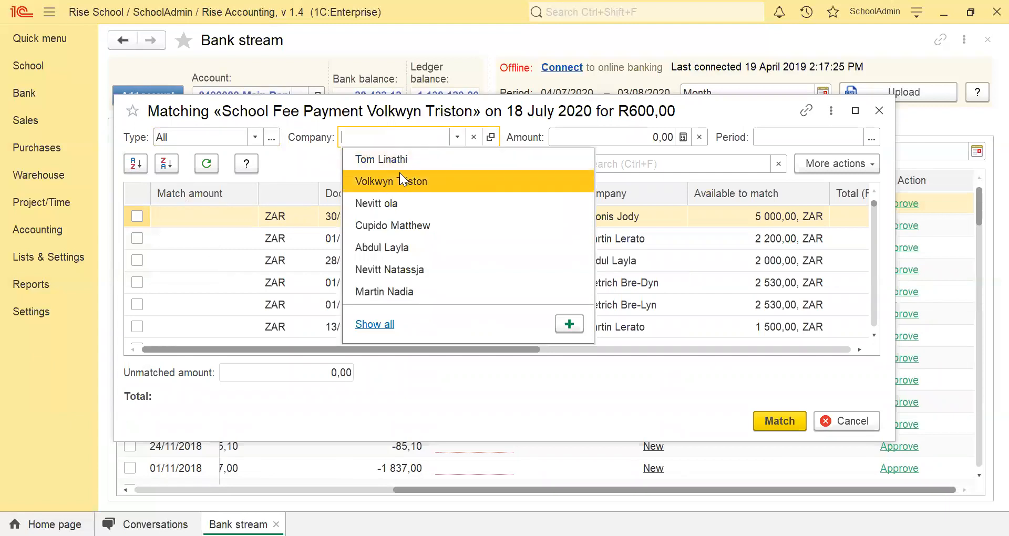
pyautogui.click(388, 181)
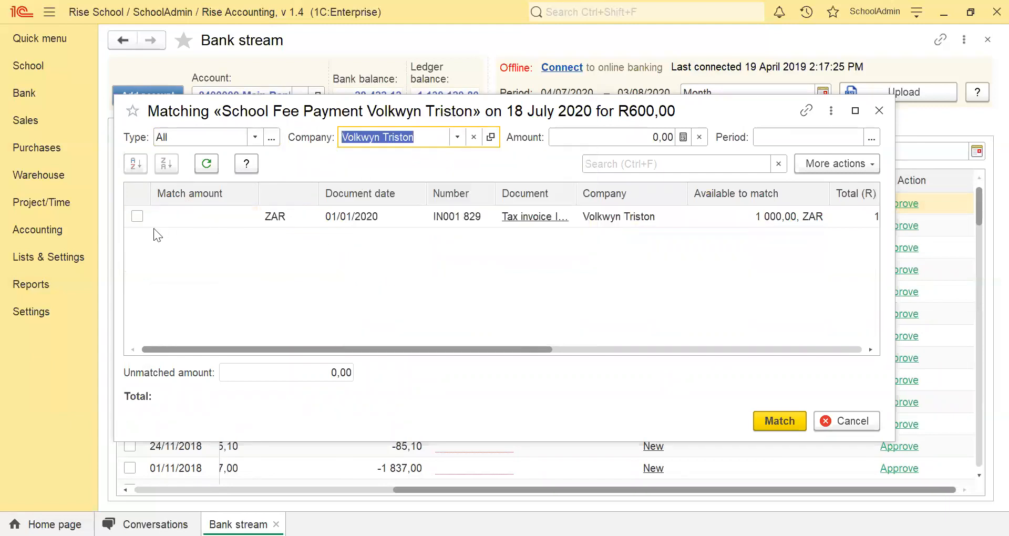
pyautogui.click(136, 216)
pyautogui.click(763, 419)
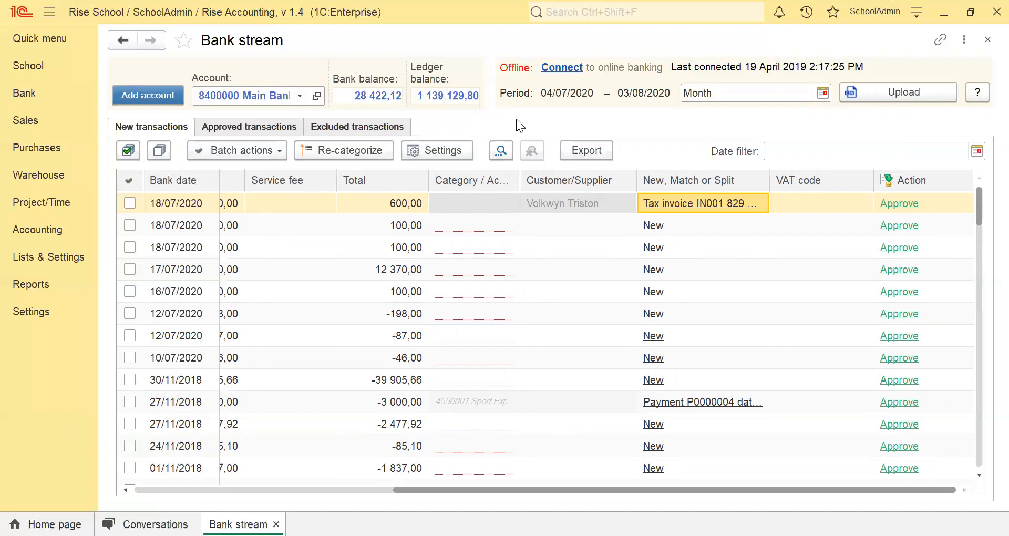
pyautogui.click(896, 205)
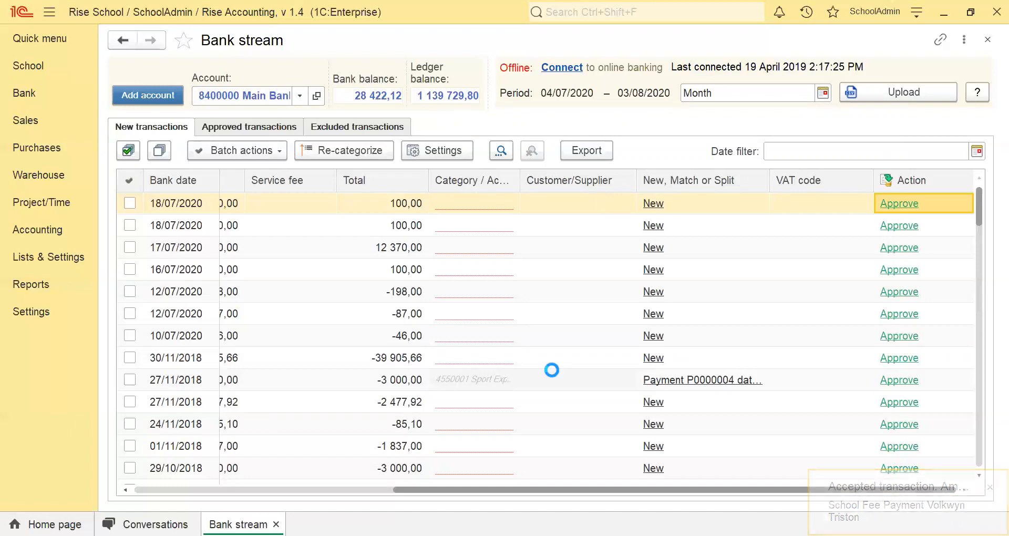
# Open document matching for the FNB OB PMT SILVERLEA receipt of 2 700,00 dated 05/06/2018
pyautogui.moveTo(495, 490); pyautogui.dragTo(222, 497)
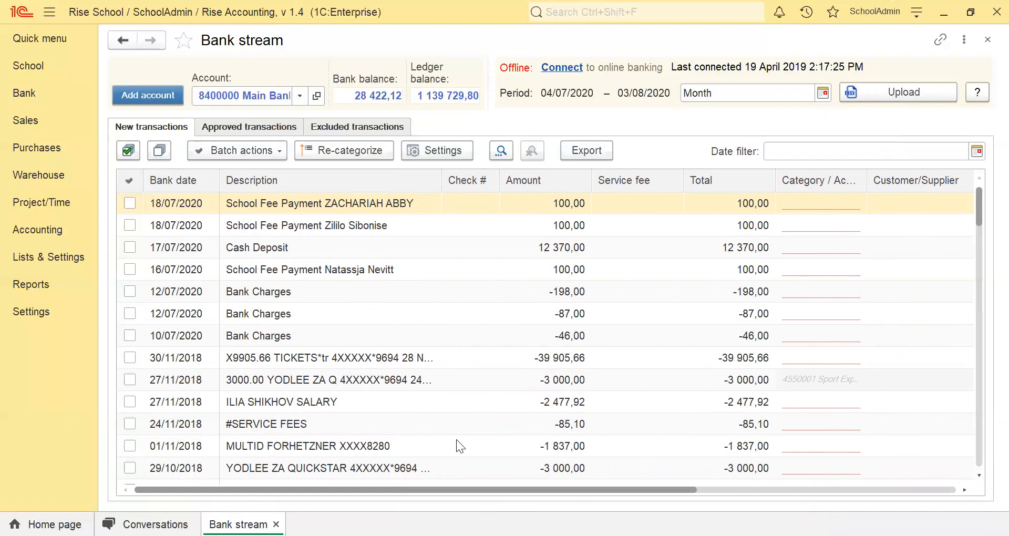
pyautogui.scroll(-3, 456, 441)
pyautogui.scroll(-2, 456, 441)
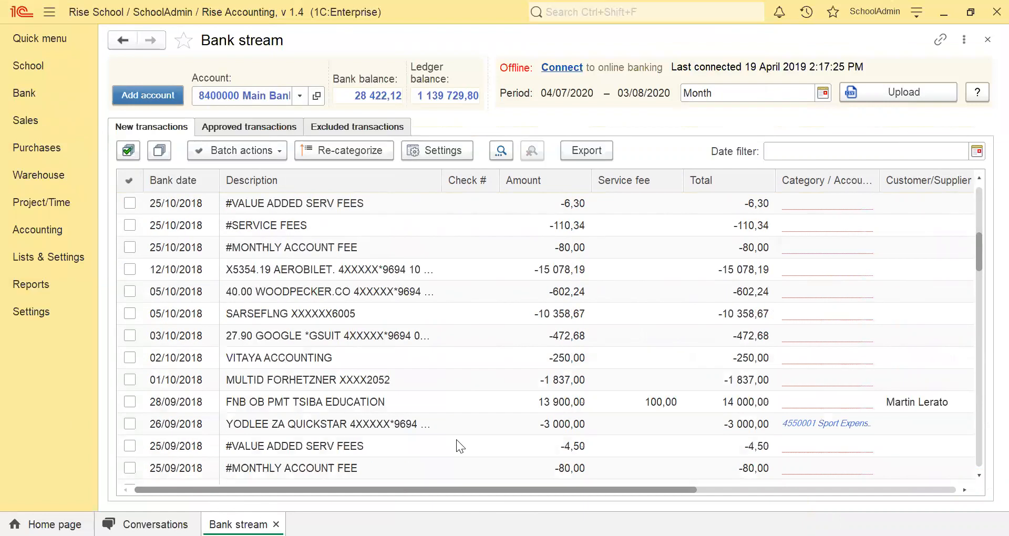
pyautogui.scroll(-5, 456, 440)
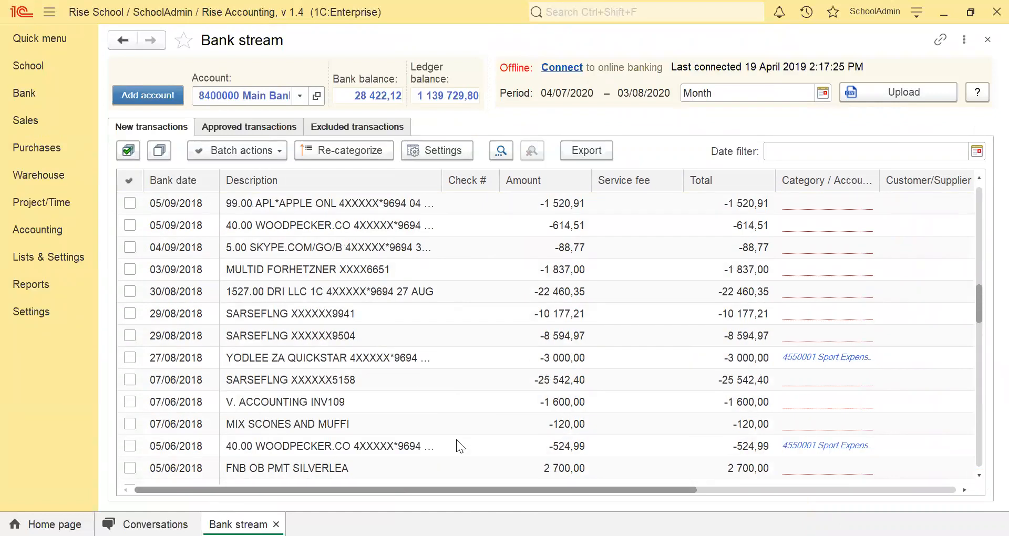
pyautogui.click(313, 471)
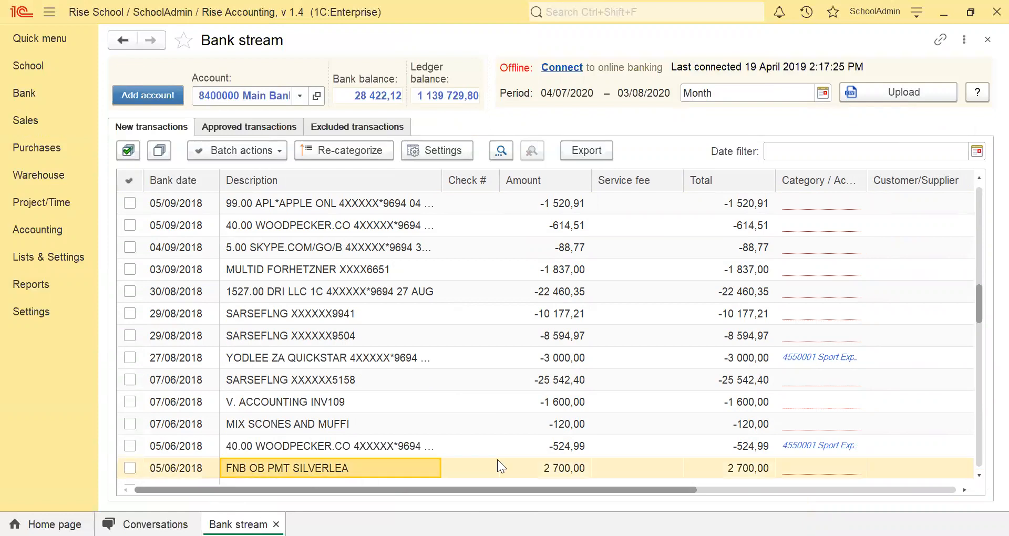
pyautogui.scroll(-2, 580, 423)
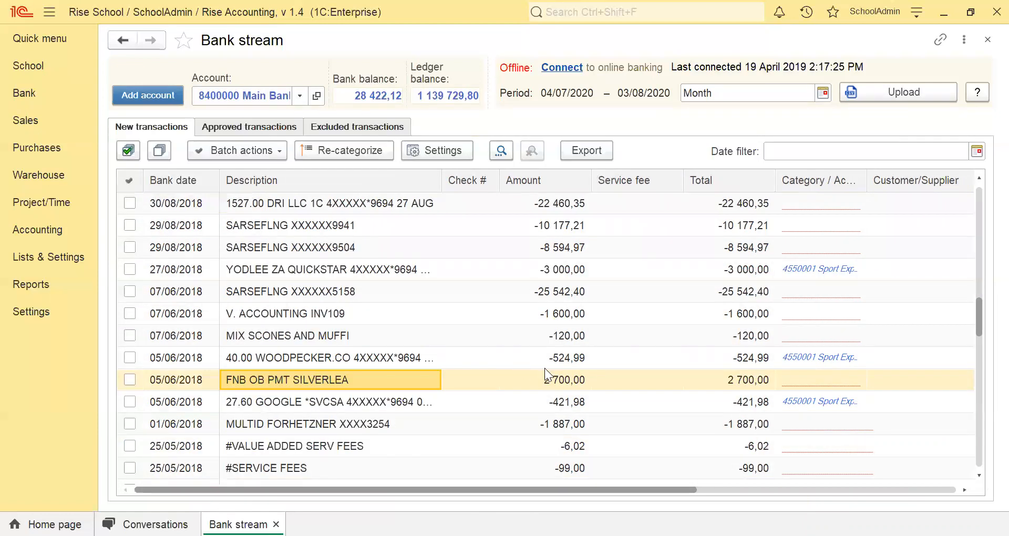
pyautogui.moveTo(583, 489); pyautogui.dragTo(855, 469)
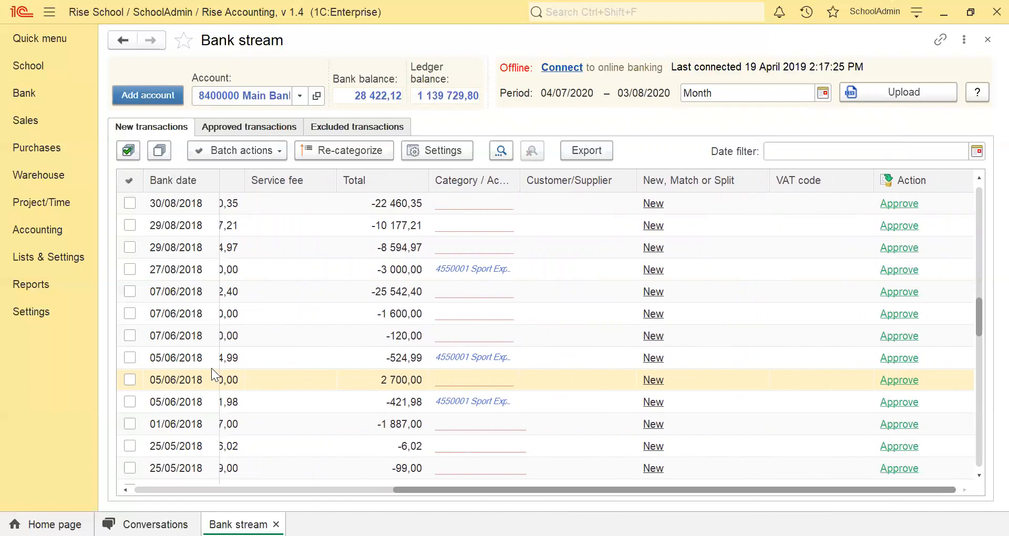
pyautogui.click(652, 379)
pyautogui.click(687, 405)
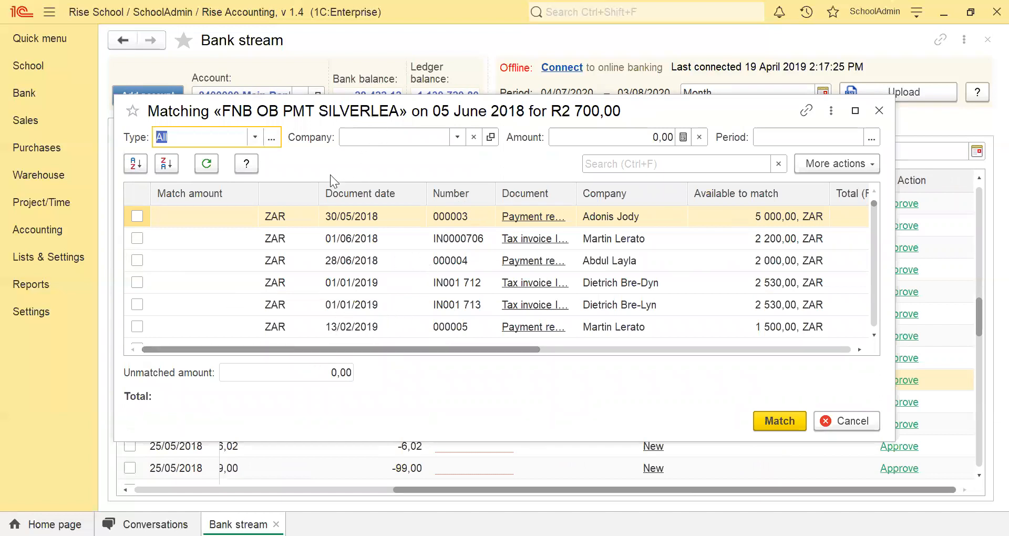
# Filter the matching documents by type Tax Invoice and select the 01/01/2020 invoice with 400,00 available to match
pyautogui.click(255, 137)
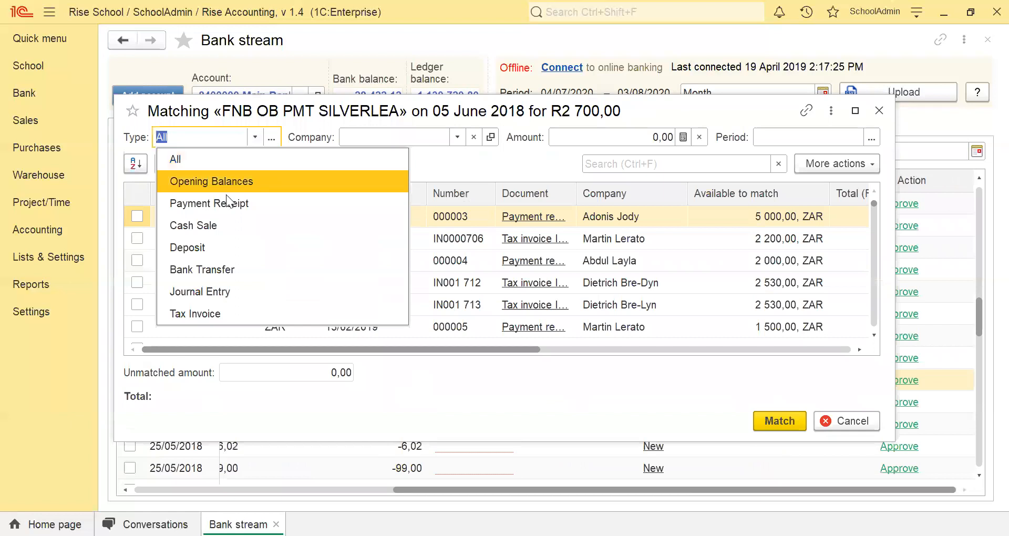
pyautogui.click(212, 314)
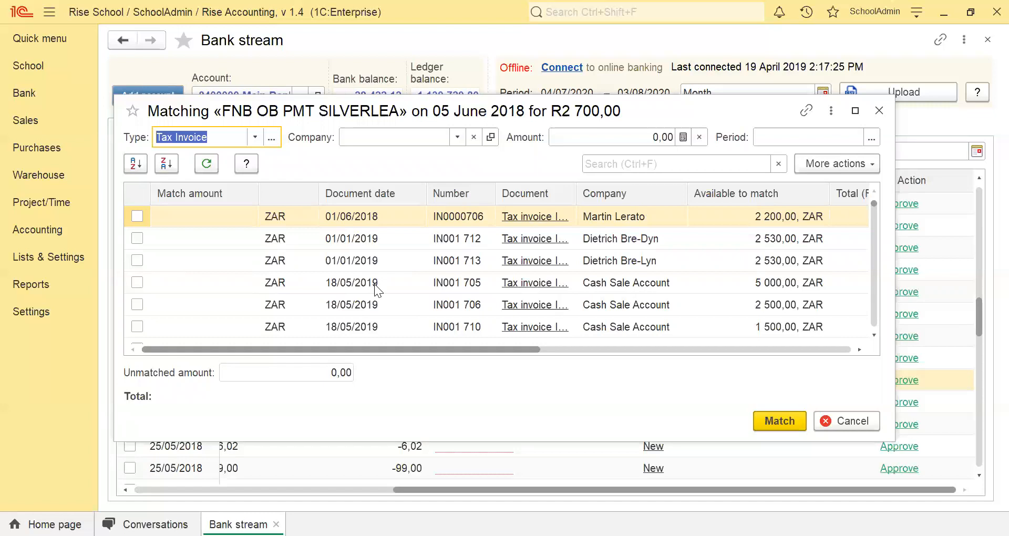
pyautogui.scroll(-5, 481, 292)
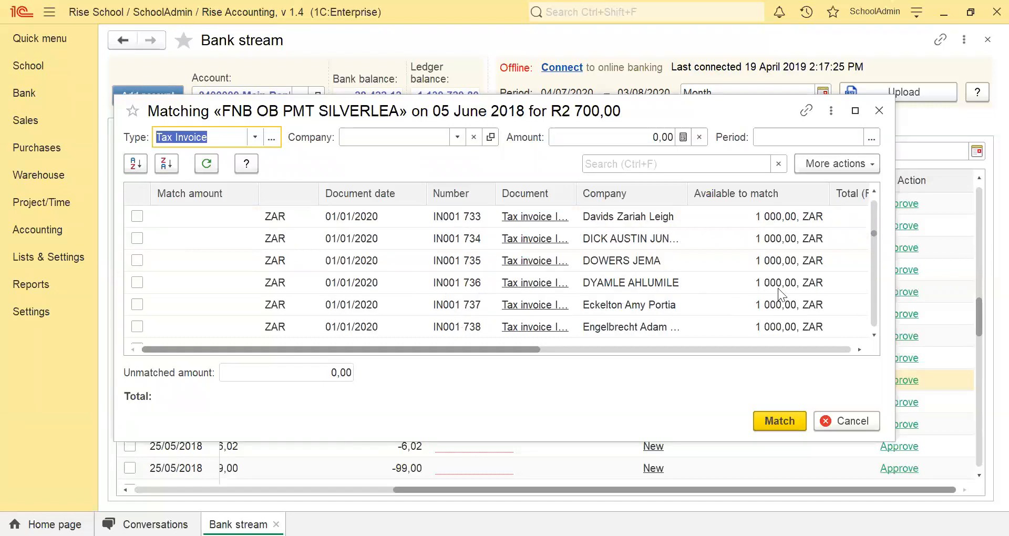
pyautogui.scroll(6, 356, 280)
pyautogui.scroll(2, 356, 280)
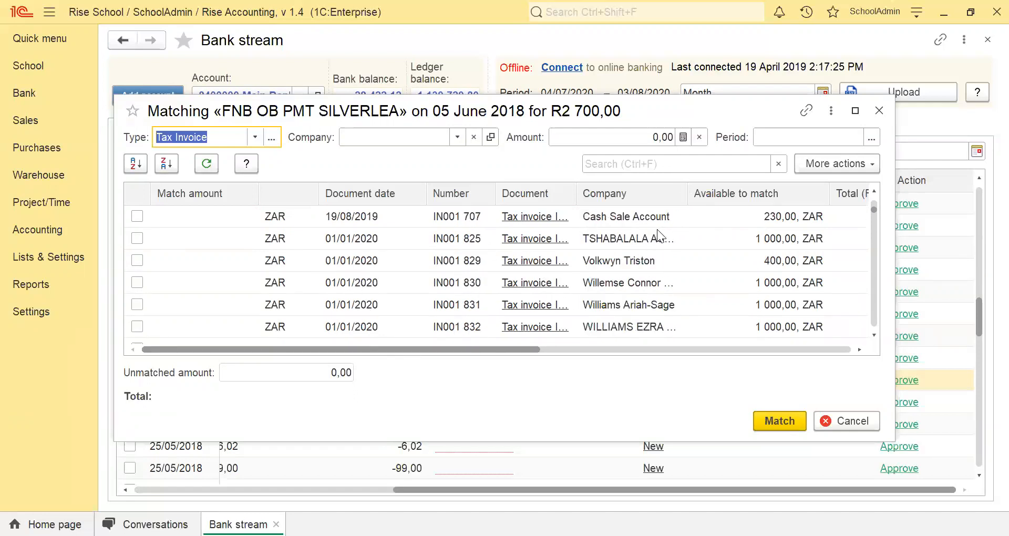
pyautogui.click(616, 265)
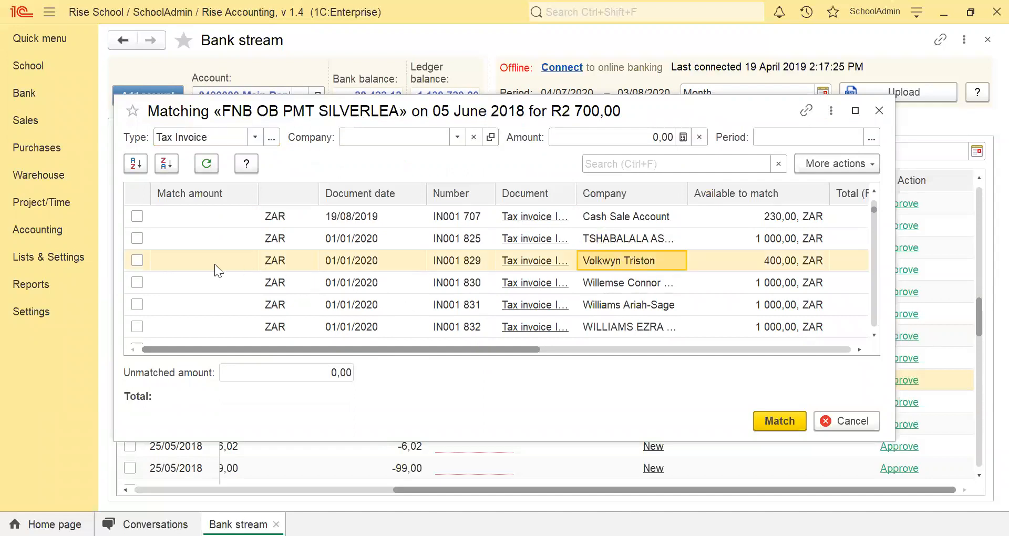
pyautogui.click(139, 260)
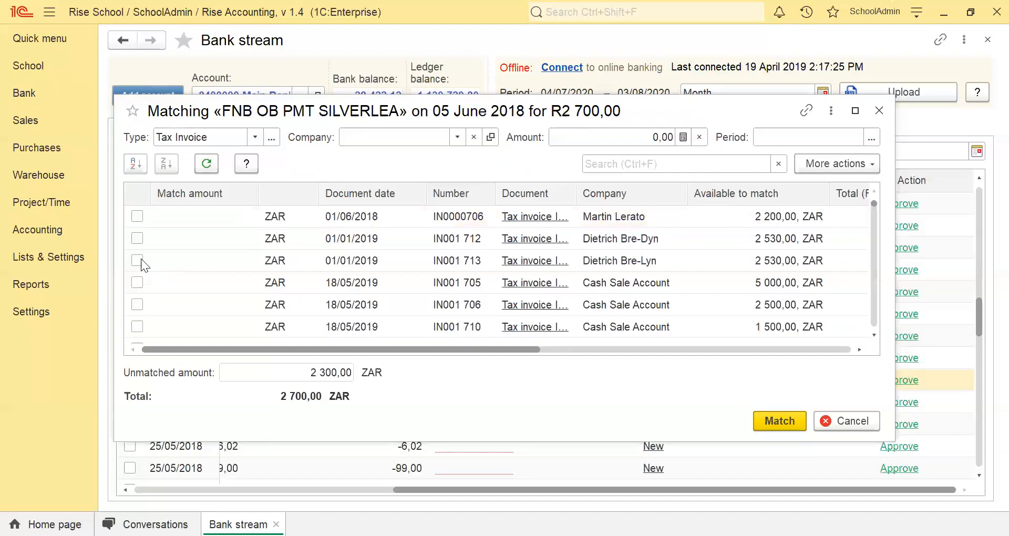
# Add the 1 000,00 tax invoices directly above and below the selected 400,00 invoice, and match all three to the 2 700,00 receipt
pyautogui.scroll(-10, 332, 304)
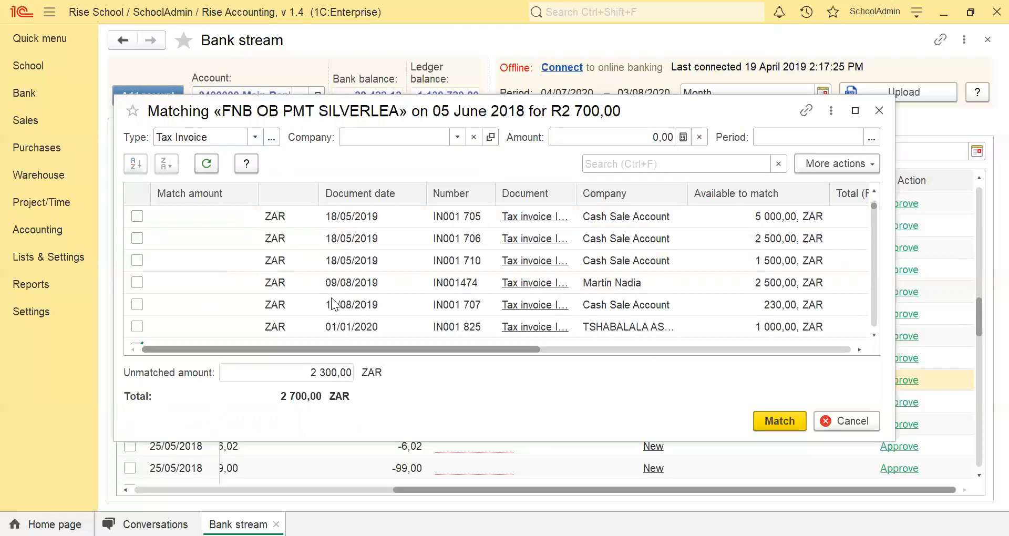
pyautogui.scroll(5, 332, 304)
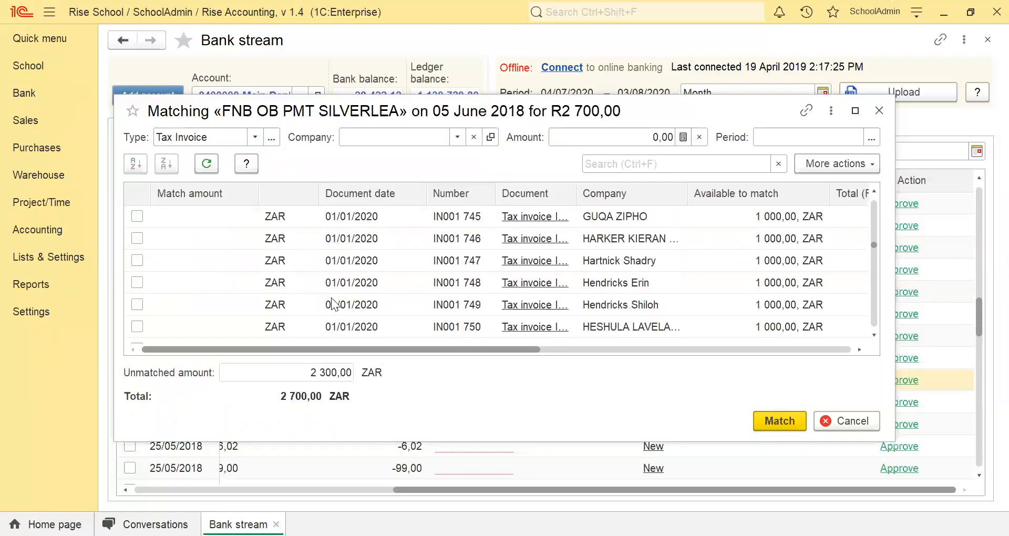
pyautogui.scroll(7, 332, 304)
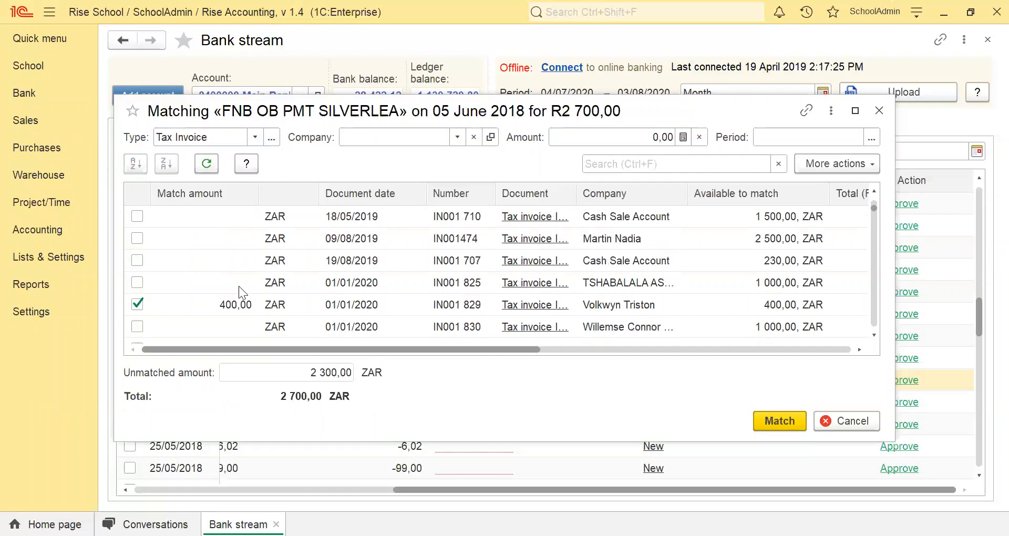
pyautogui.click(136, 282)
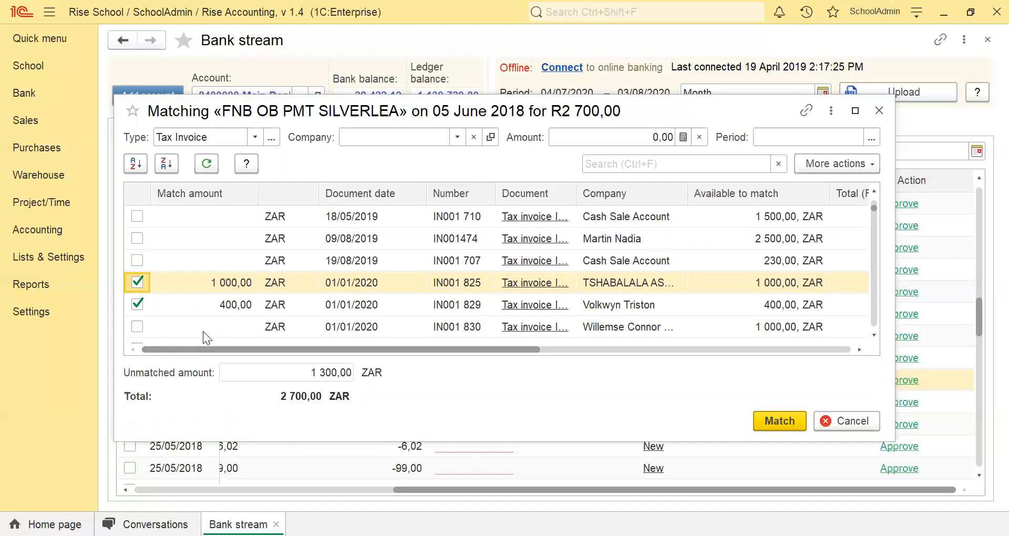
pyautogui.click(137, 326)
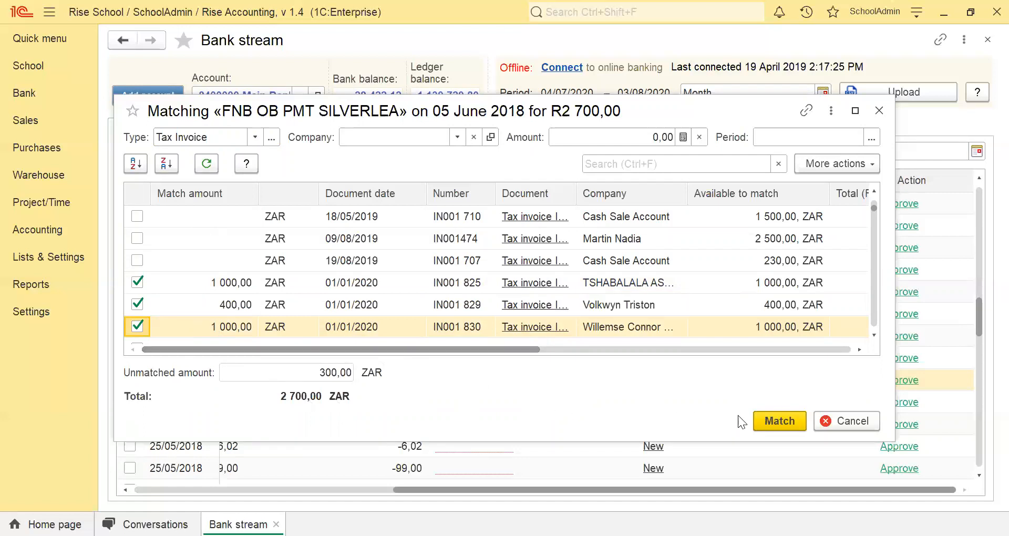
pyautogui.click(771, 427)
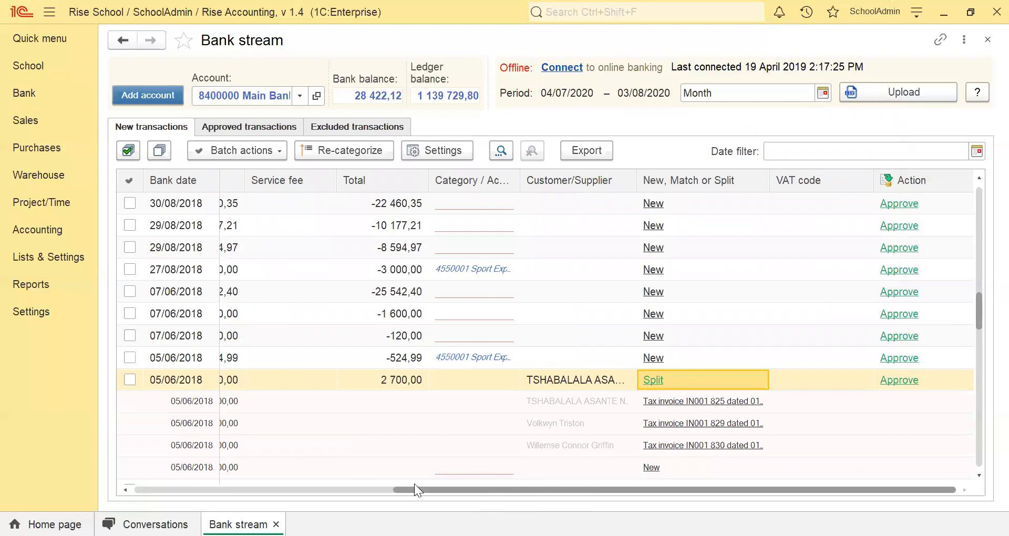
# Categorise the unmatched 300,00 split line of the 2 700,00 receipt as Tuck Shop Income (1500001) and approve the transaction
pyautogui.moveTo(413, 489); pyautogui.dragTo(510, 502)
pyautogui.click(584, 401)
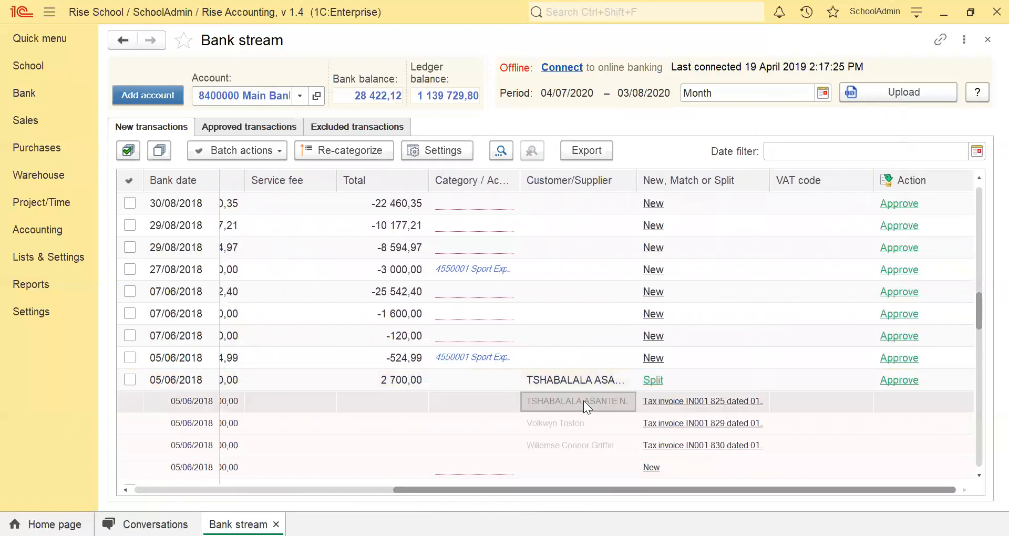
pyautogui.click(584, 423)
pyautogui.click(583, 448)
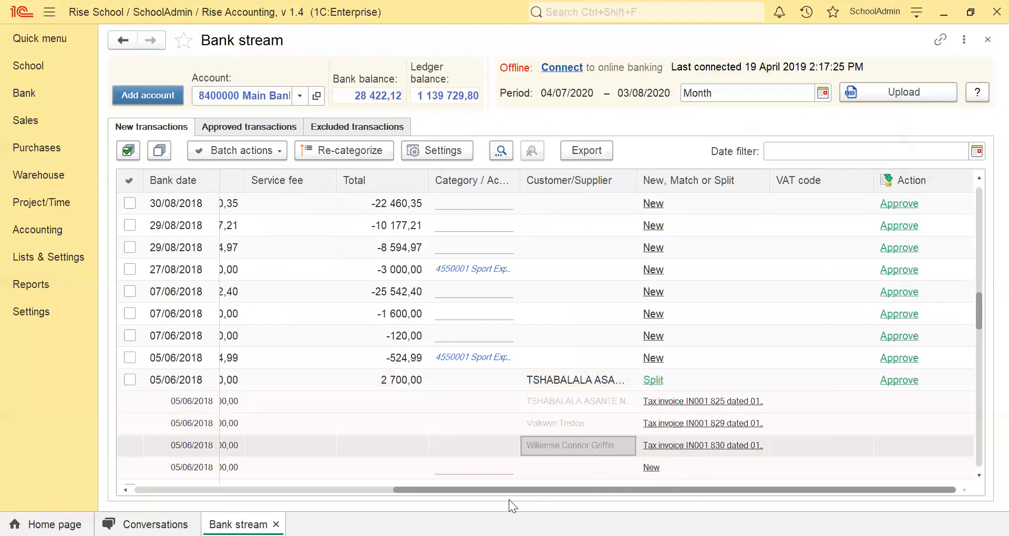
pyautogui.moveTo(501, 494); pyautogui.dragTo(373, 492)
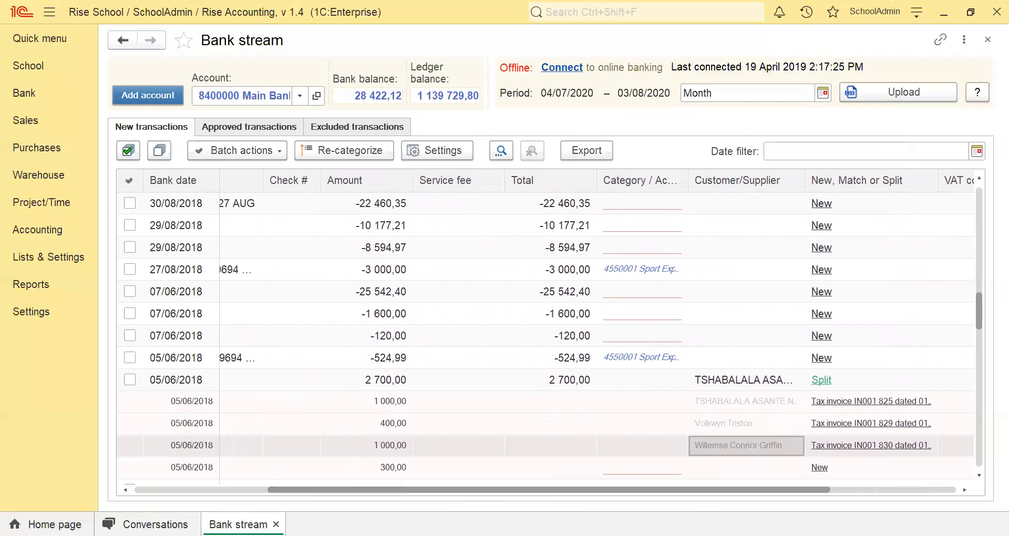
pyautogui.click(390, 468)
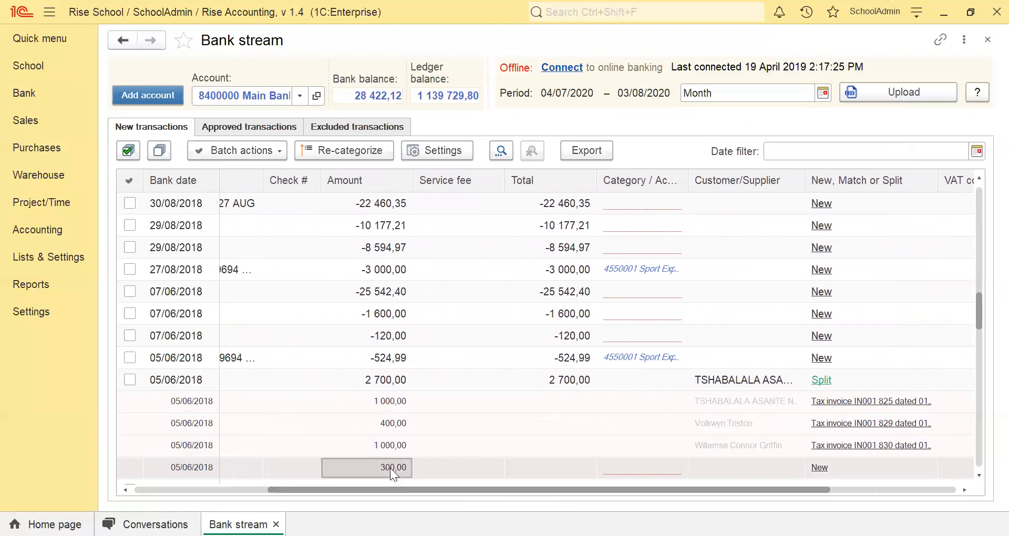
pyautogui.click(643, 470)
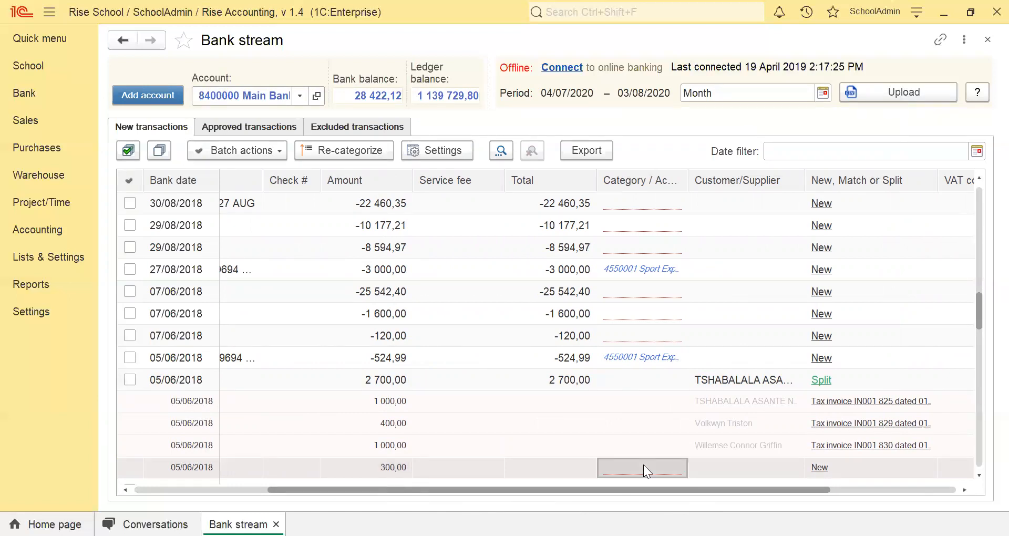
pyautogui.click(643, 465)
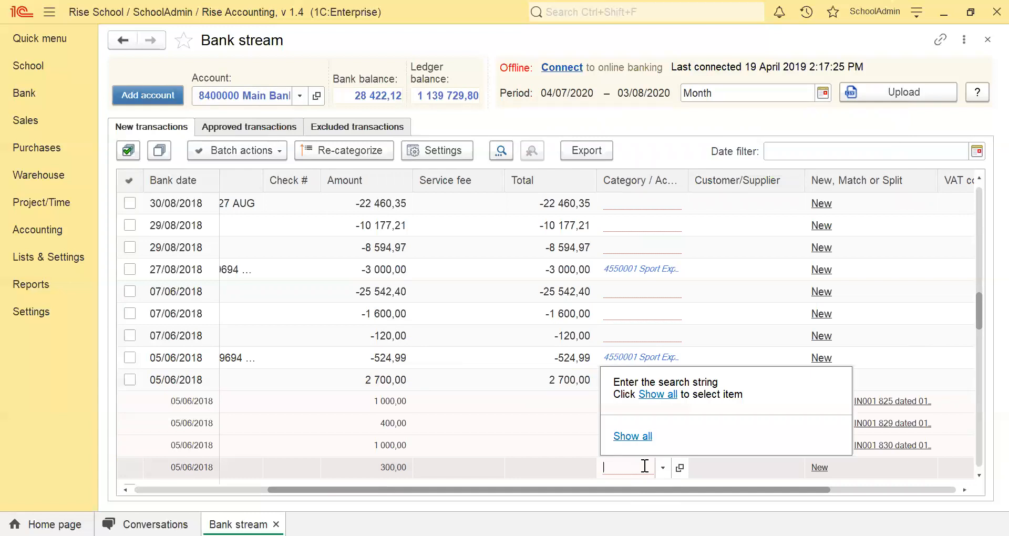
pyautogui.write('tucl')
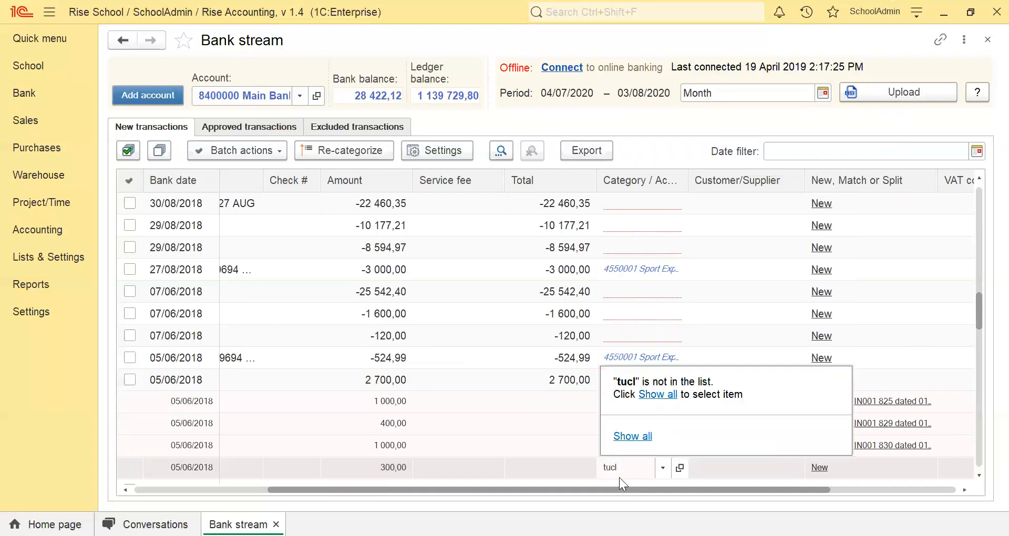
pyautogui.press('BackSpace')
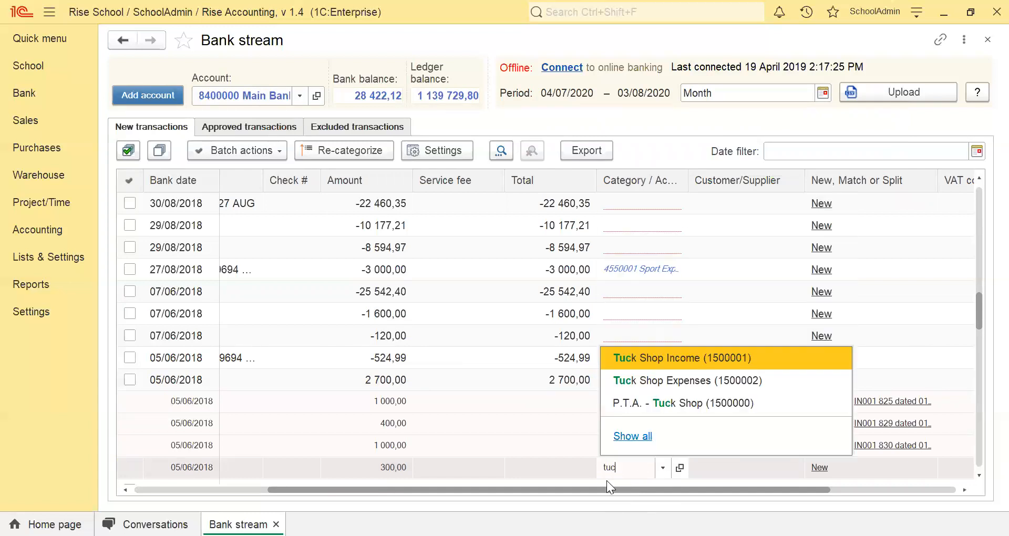
pyautogui.click(640, 367)
pyautogui.moveTo(685, 490); pyautogui.dragTo(869, 491)
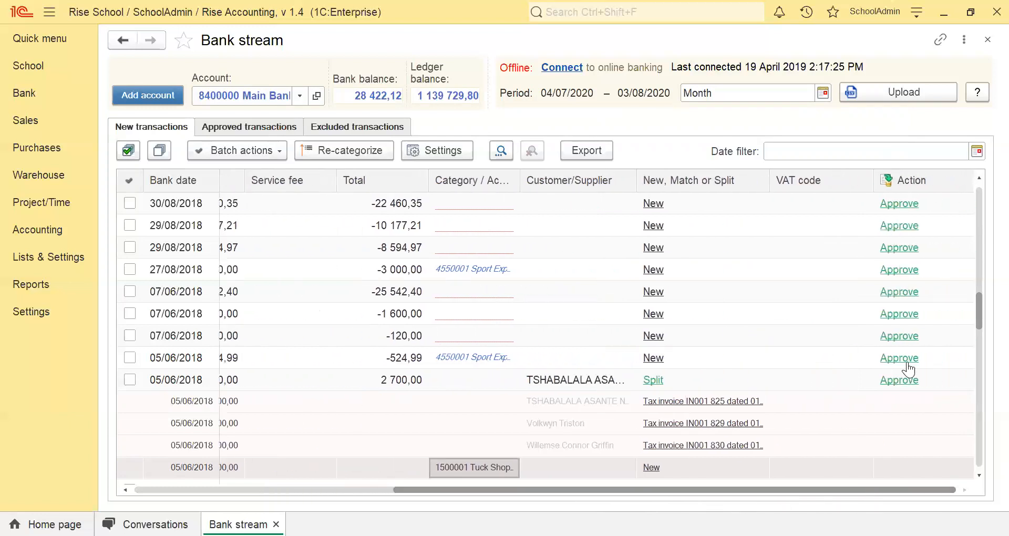
pyautogui.click(909, 386)
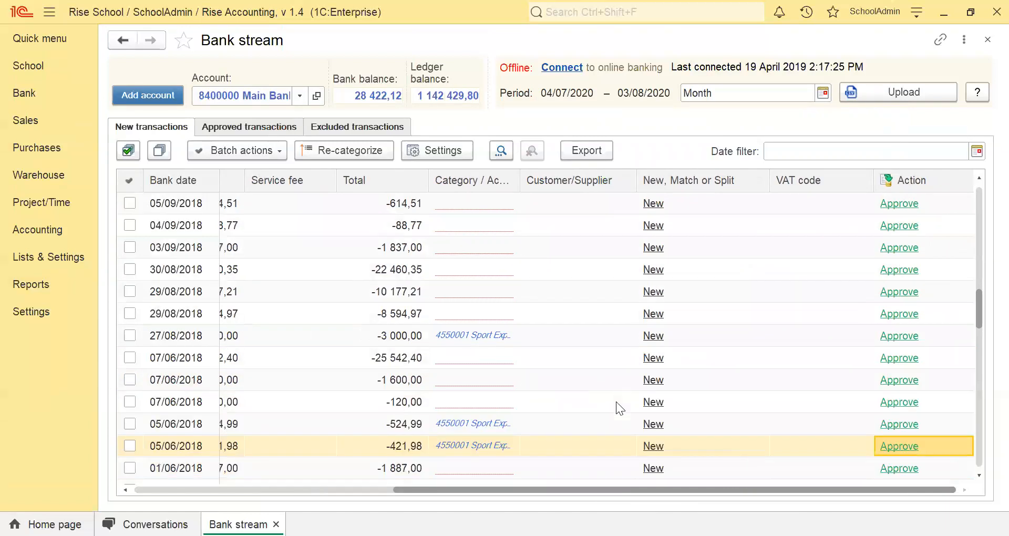
# Look through the remaining new transactions for another incoming payment to process
pyautogui.scroll(-2, 616, 402)
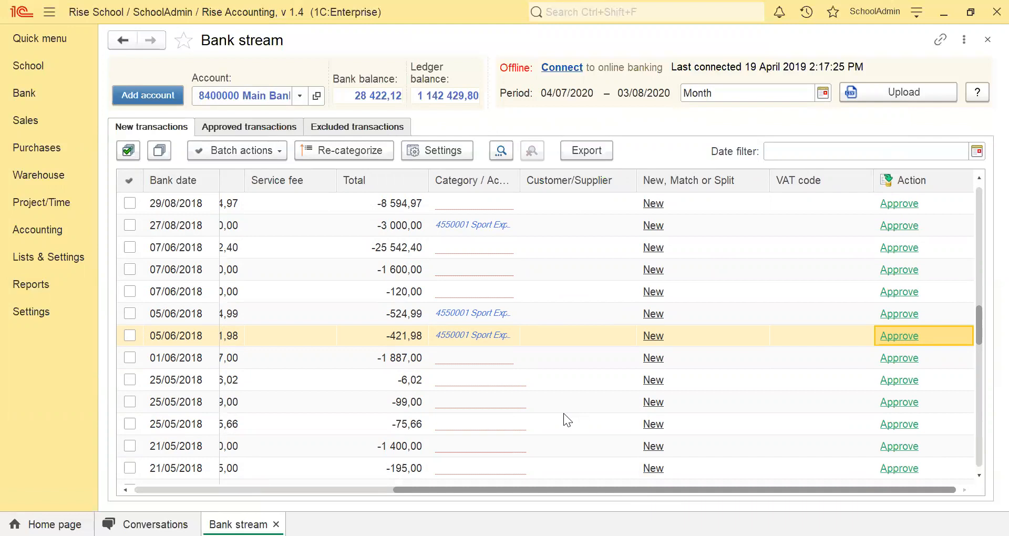
pyautogui.scroll(-5, 564, 413)
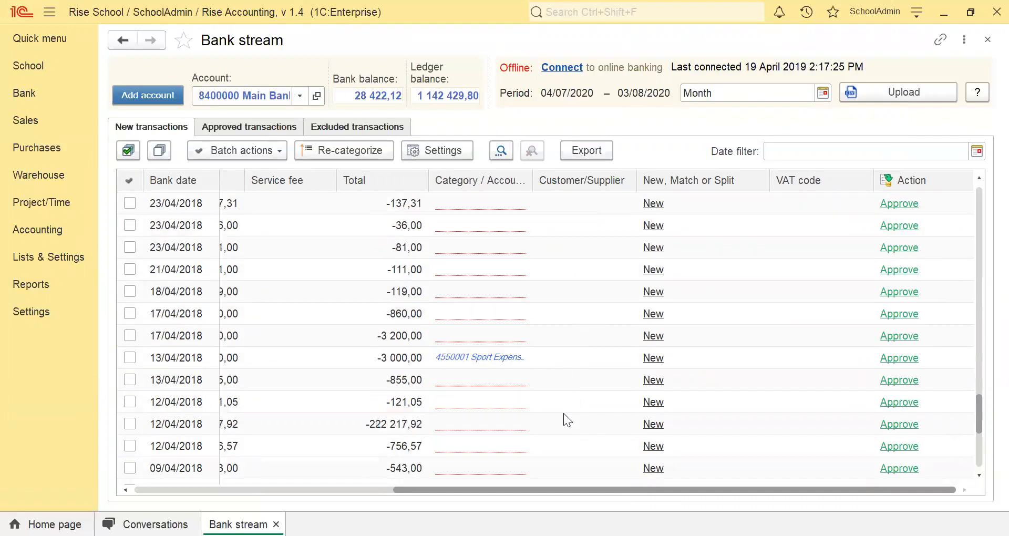
pyautogui.scroll(-3, 564, 414)
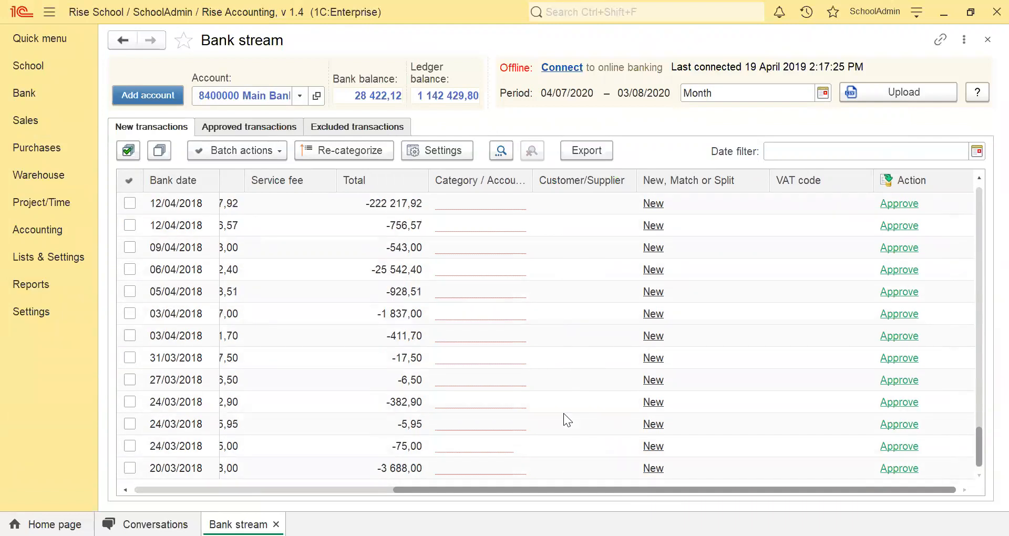
pyautogui.scroll(3, 563, 413)
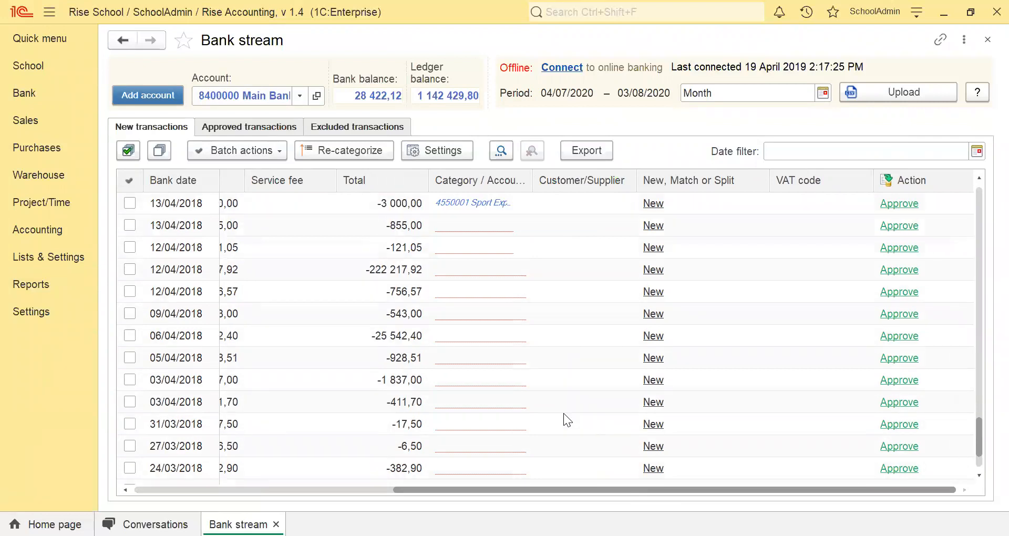
pyautogui.scroll(3, 563, 413)
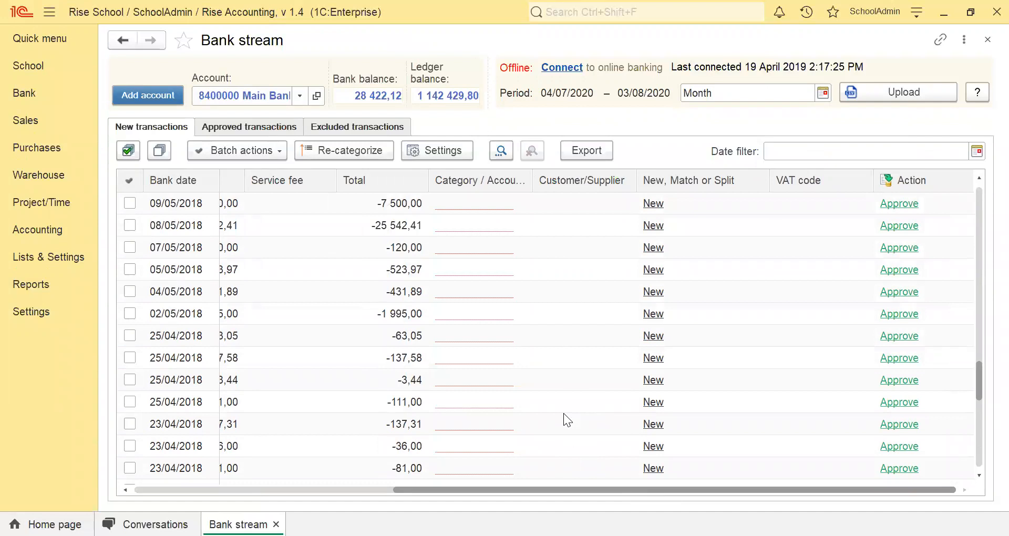
pyautogui.scroll(3, 563, 413)
pyautogui.scroll(2, 564, 413)
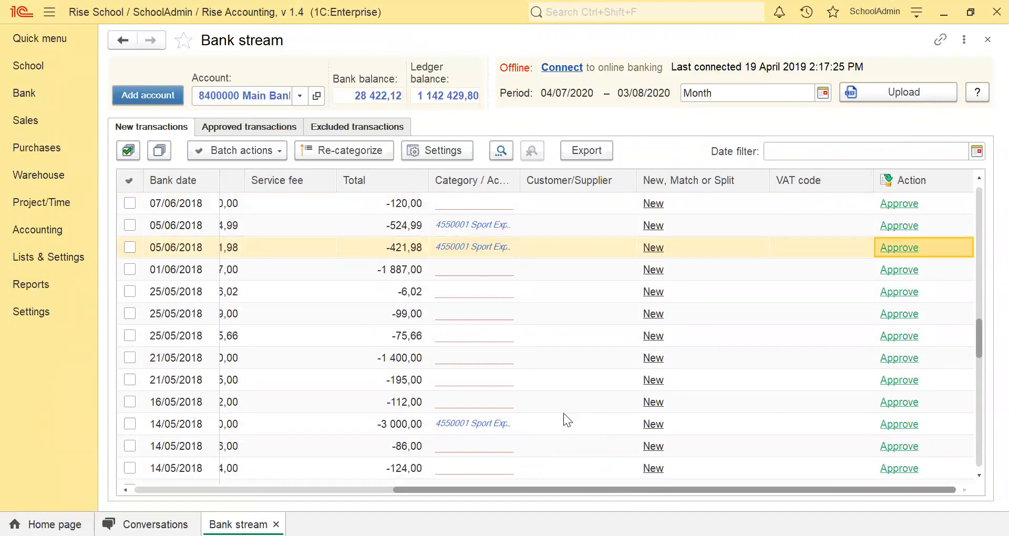
pyautogui.scroll(4, 564, 413)
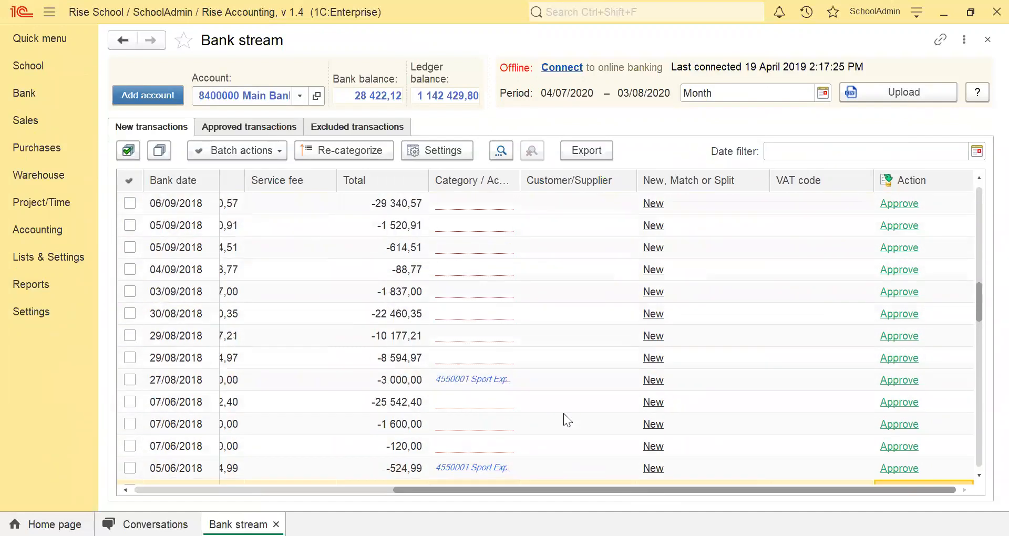
pyautogui.scroll(2, 564, 413)
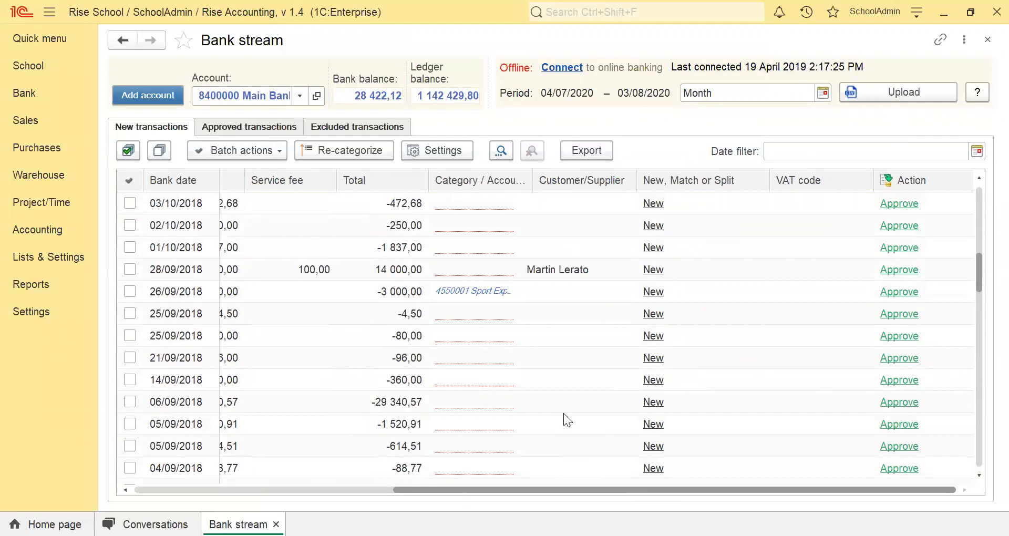
pyautogui.moveTo(486, 485); pyautogui.dragTo(228, 486)
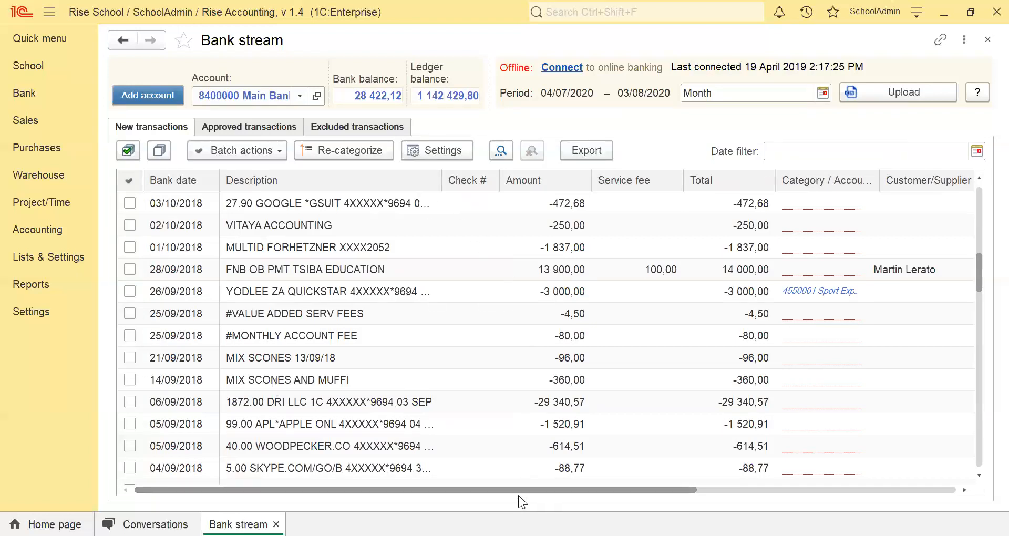
pyautogui.moveTo(519, 493); pyautogui.dragTo(687, 502)
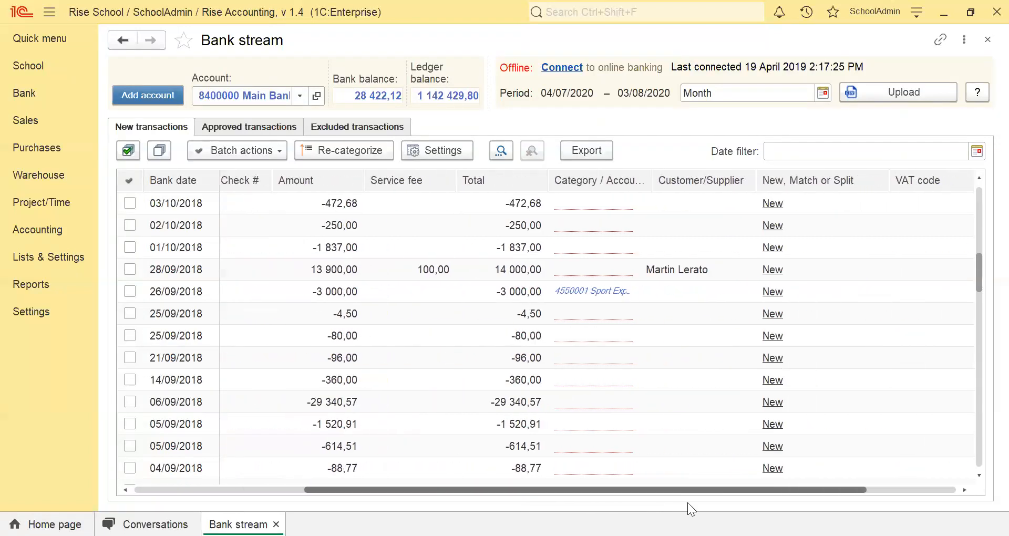
# Clear the customer and the service fee from the FNB OB PMT TSIBA EDUCATION receipt dated 28/09/2018
pyautogui.click(670, 269)
pyautogui.press('BackSpace')
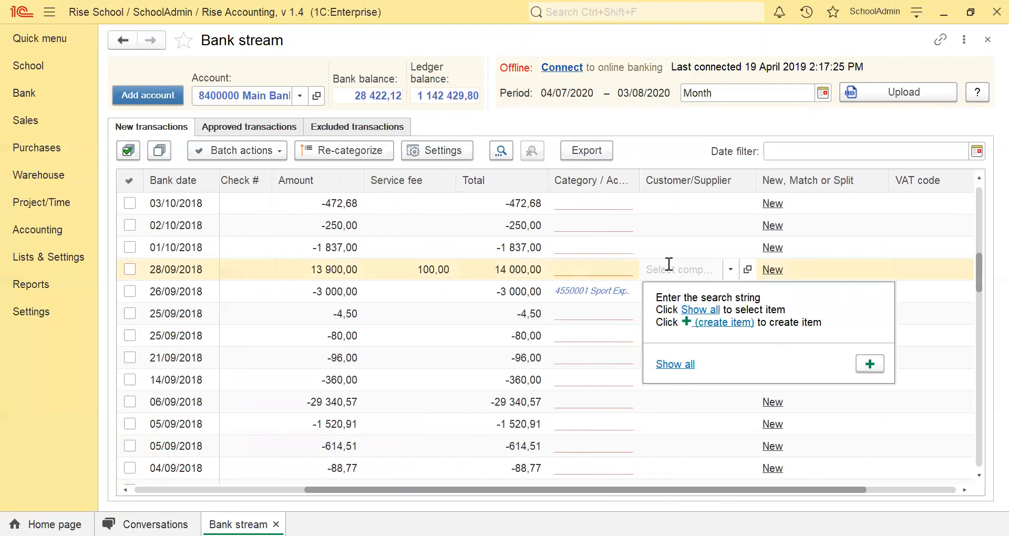
pyautogui.click(386, 278)
pyautogui.press('BackSpace')
pyautogui.click(702, 409)
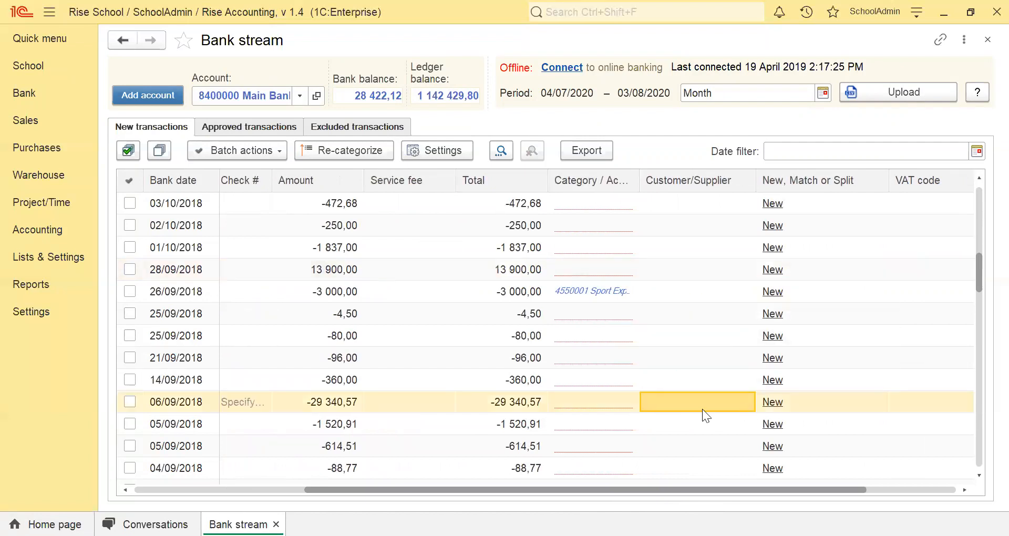
pyautogui.click(345, 269)
# Categorise the 13 900,00 receipt dated 28/09/2018 as Tuck Shop Income (1500001), approve it and dismiss the notification
pyautogui.moveTo(486, 491); pyautogui.dragTo(615, 491)
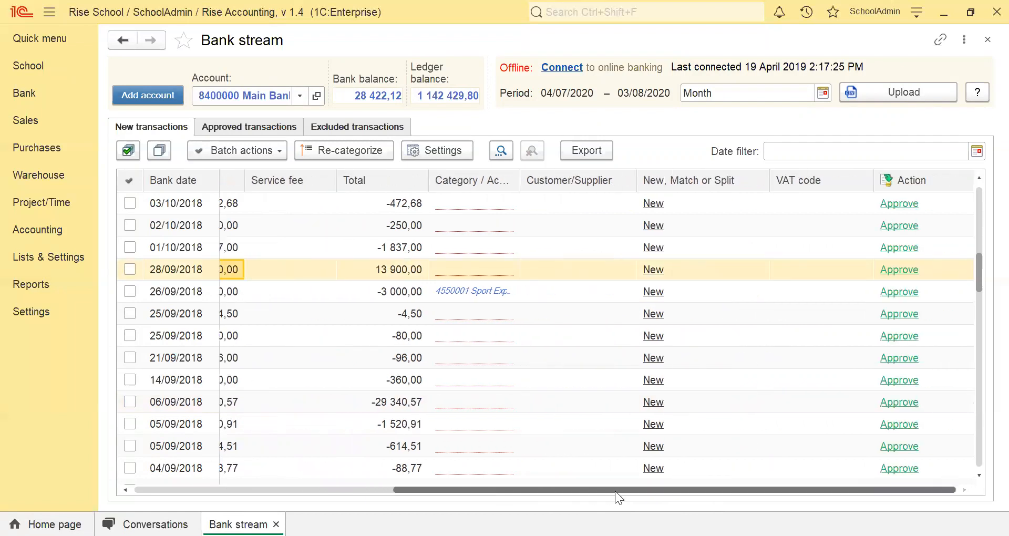
pyautogui.click(455, 272)
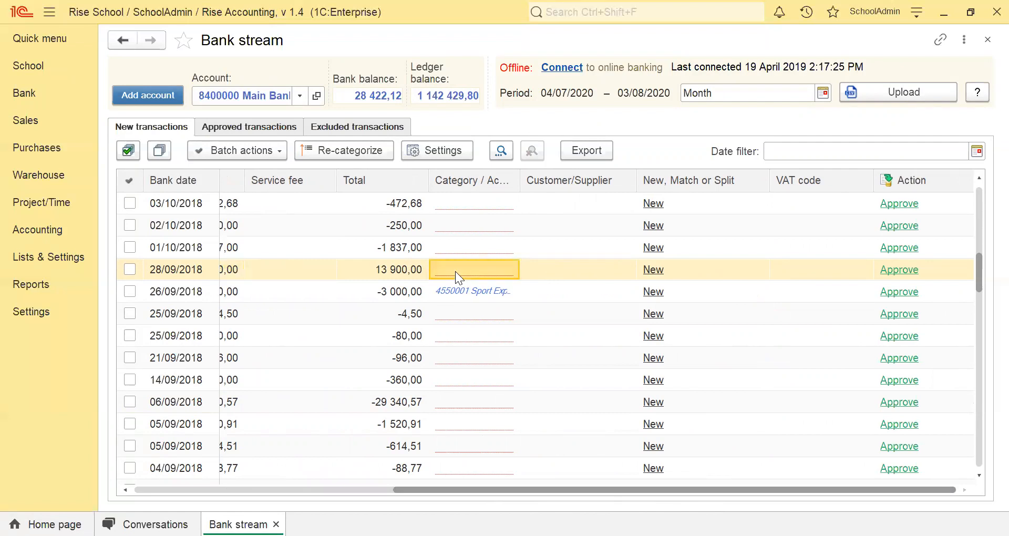
pyautogui.click(455, 271)
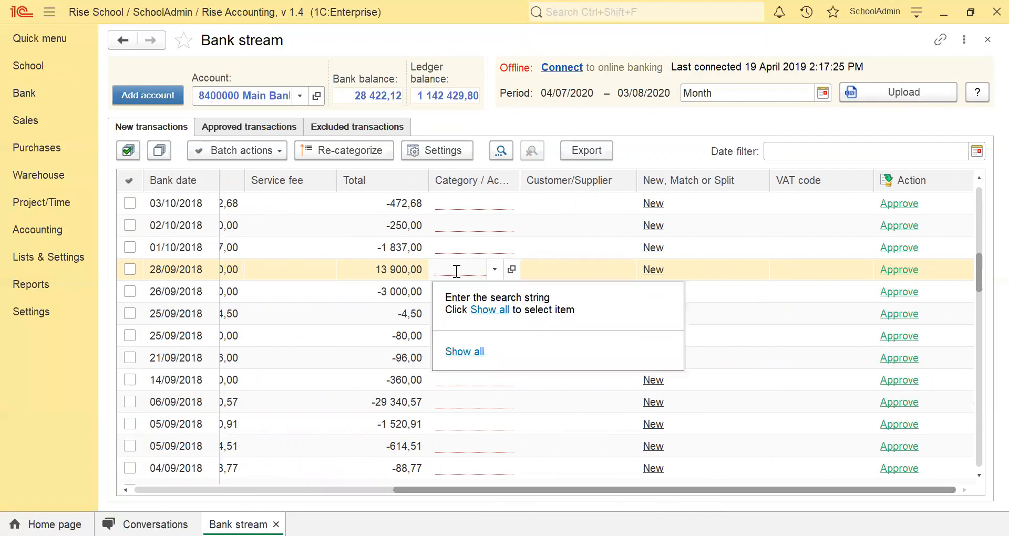
pyautogui.write('tuck')
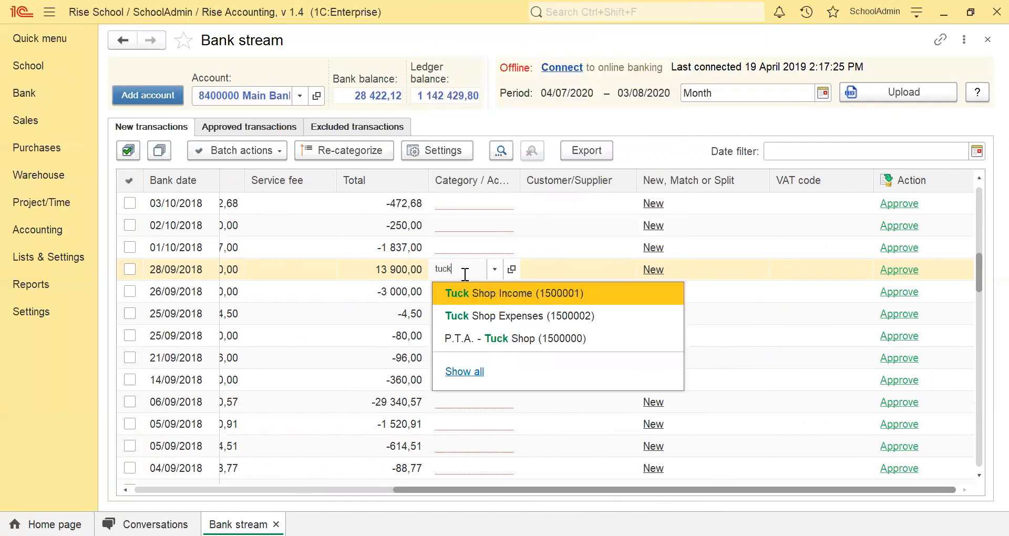
pyautogui.click(490, 293)
pyautogui.click(900, 271)
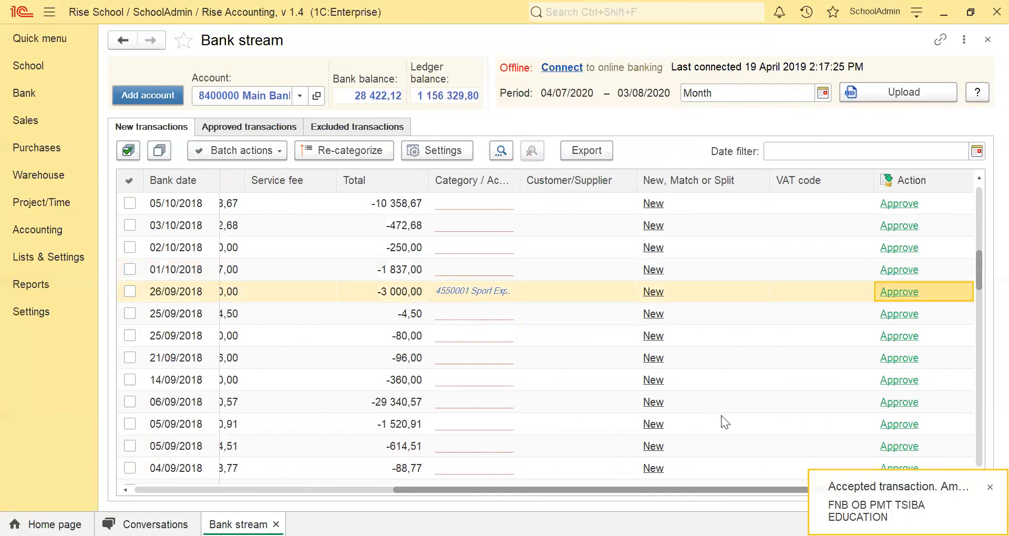
pyautogui.click(987, 488)
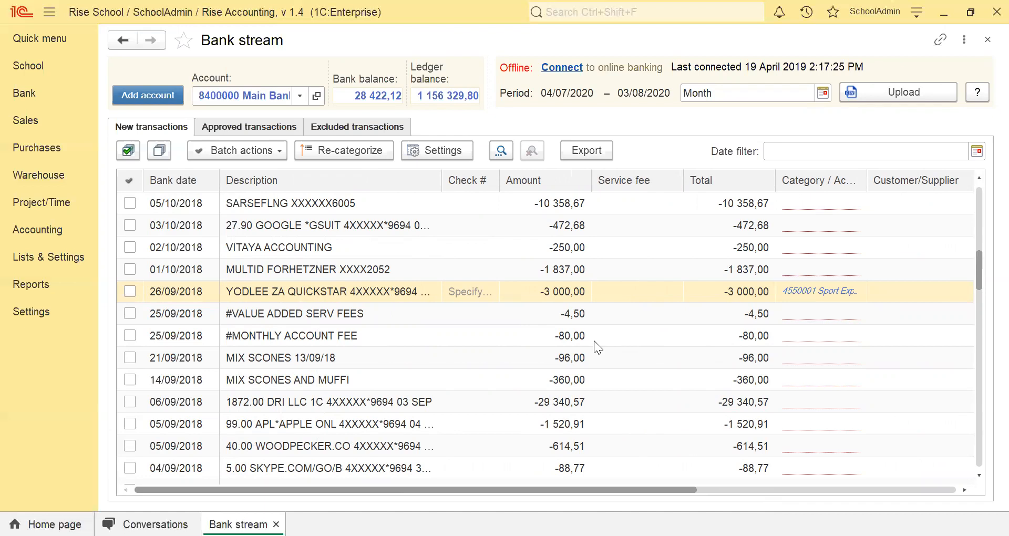
pyautogui.scroll(4, 594, 340)
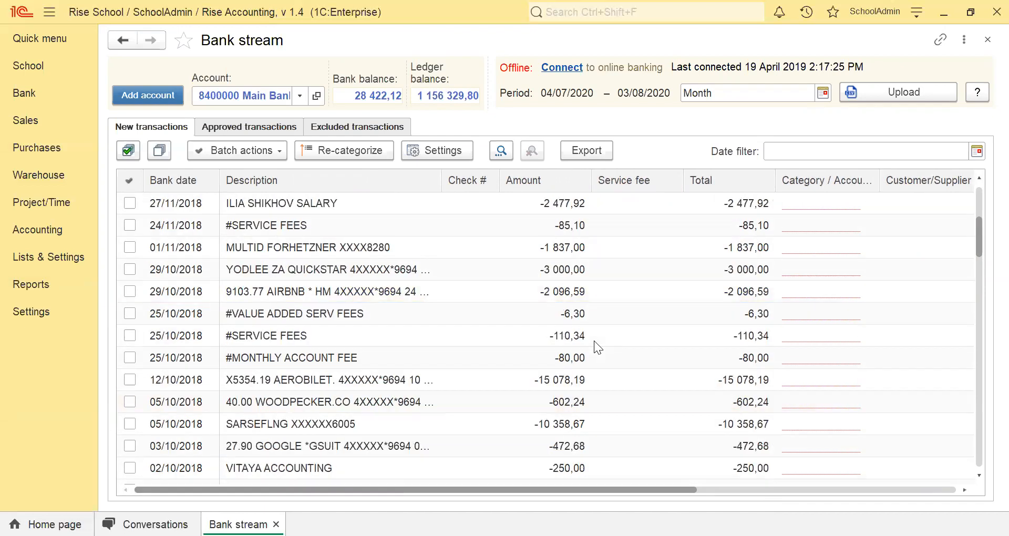
# Look through the approved transactions down to the split receipt lines of FNB OB PMT SILVERLEA dated 05/06/2018
pyautogui.scroll(3, 594, 340)
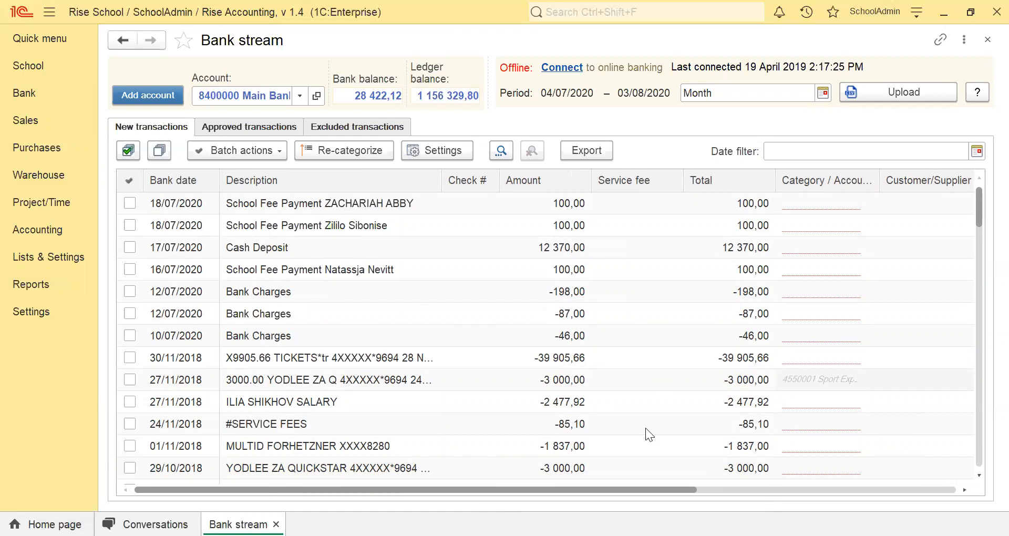
pyautogui.click(230, 151)
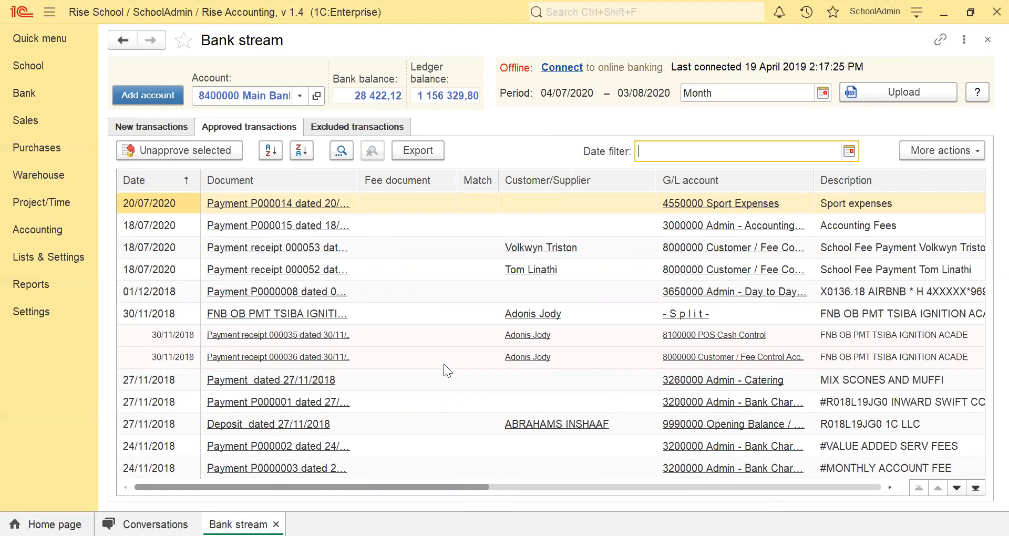
pyautogui.scroll(-3, 443, 363)
pyautogui.scroll(-3, 443, 364)
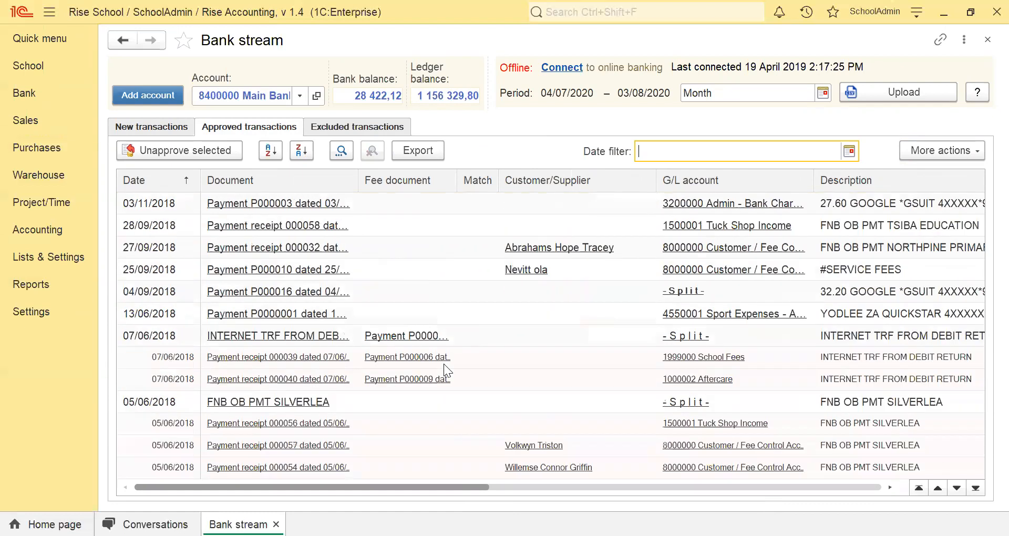
pyautogui.scroll(-1, 444, 364)
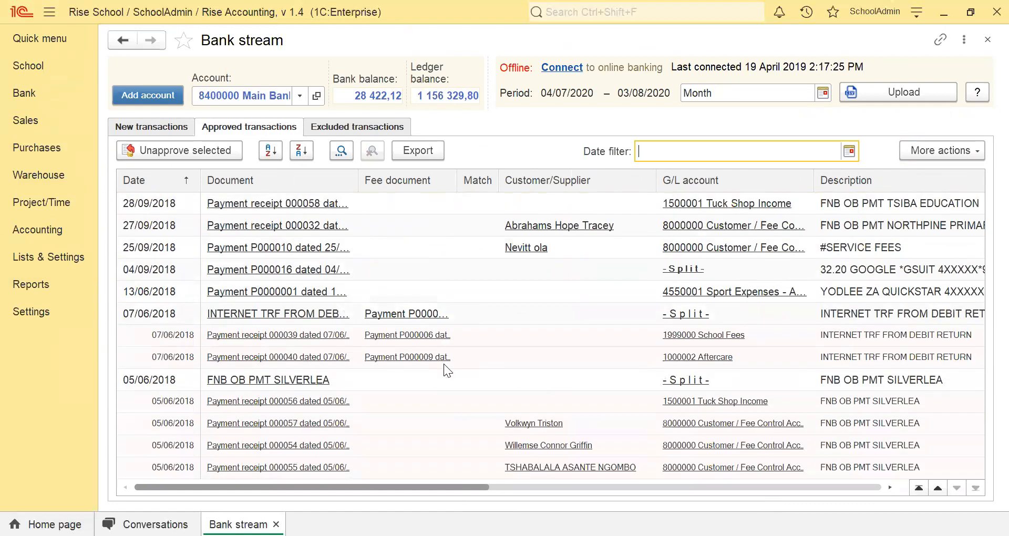
pyautogui.click(390, 401)
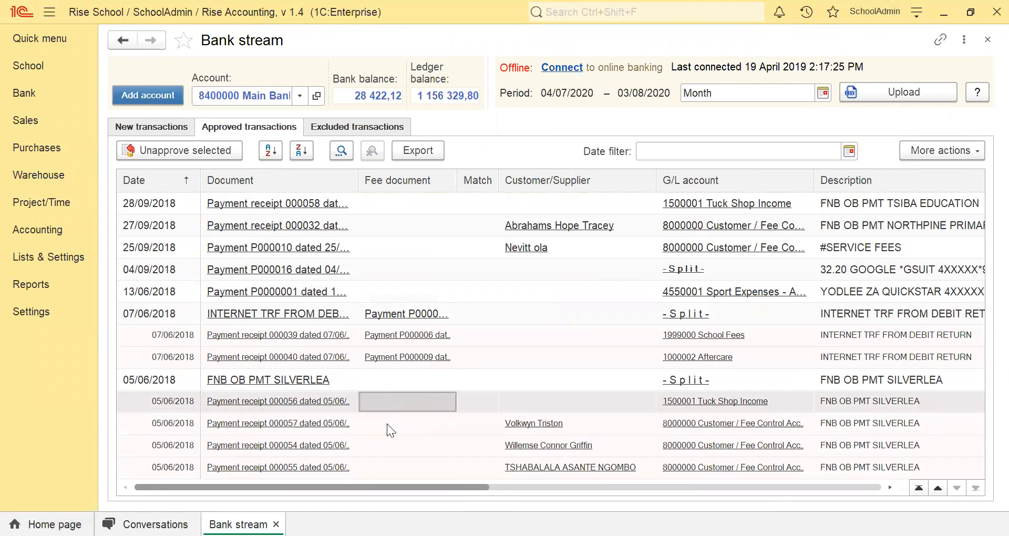
pyautogui.click(387, 416)
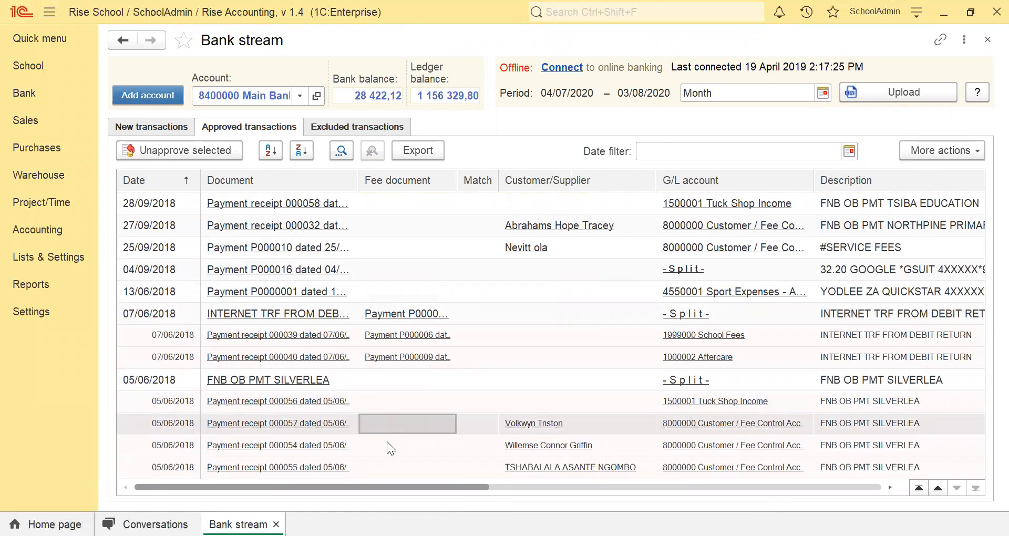
pyautogui.click(387, 442)
pyautogui.click(388, 475)
pyautogui.click(369, 395)
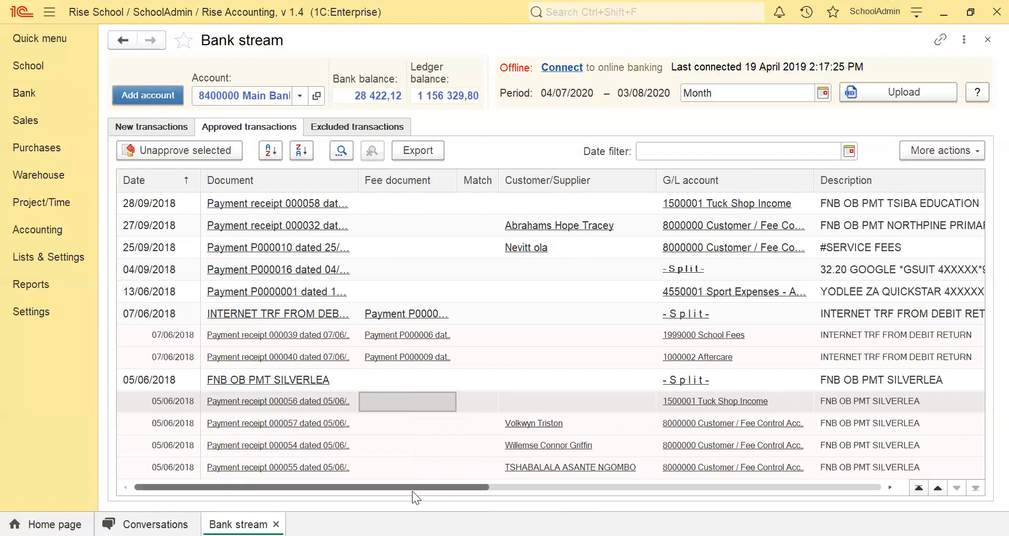
# Open Payment receipt 000057 and Payment P000014 from the approved transactions to review their details, closing each one
pyautogui.click(251, 422)
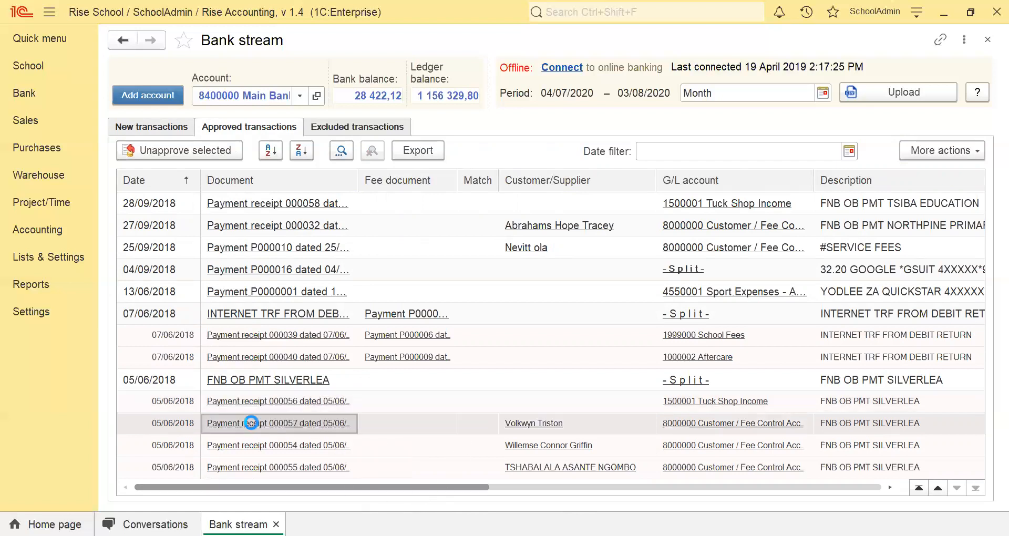
pyautogui.doubleClick(426, 426)
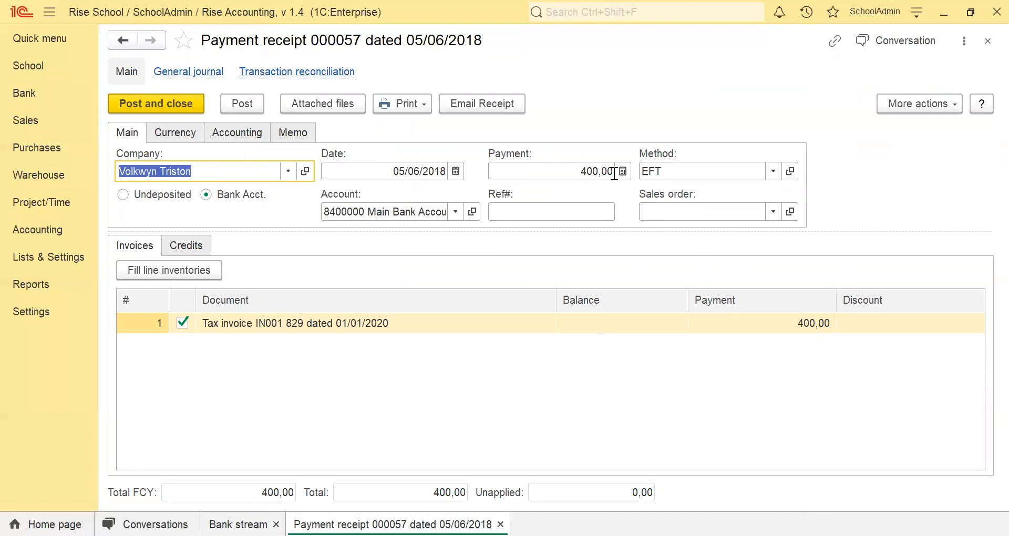
pyautogui.click(988, 41)
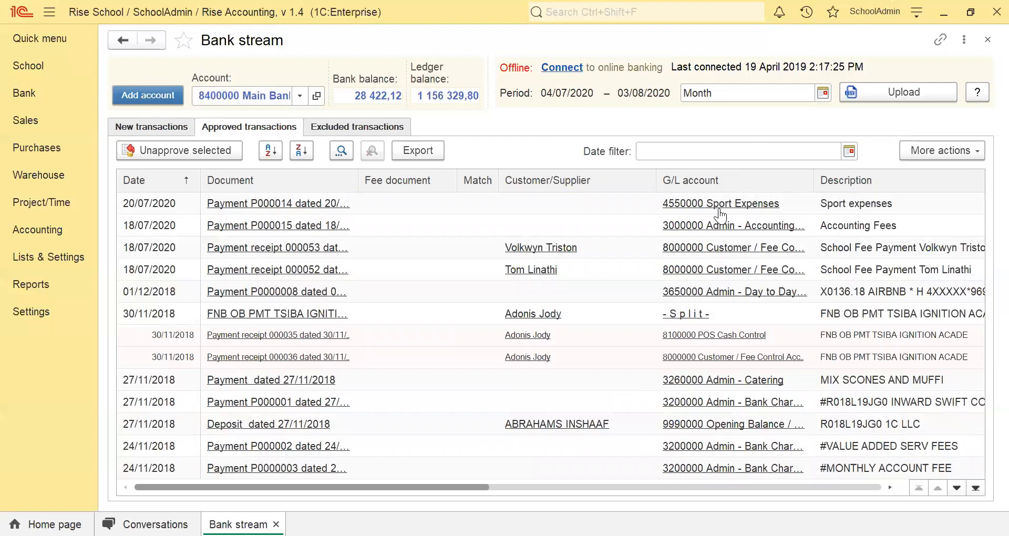
pyautogui.click(234, 205)
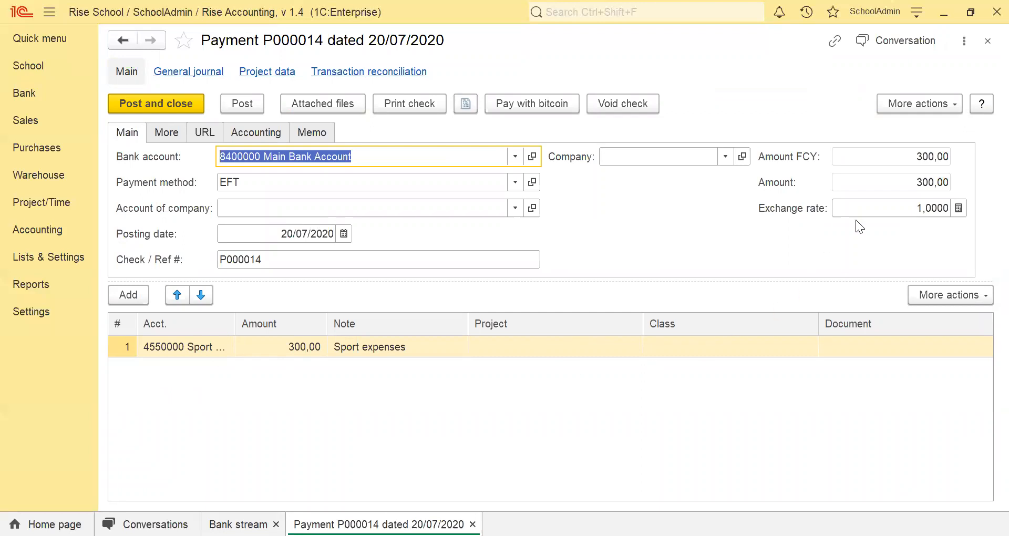
pyautogui.click(988, 41)
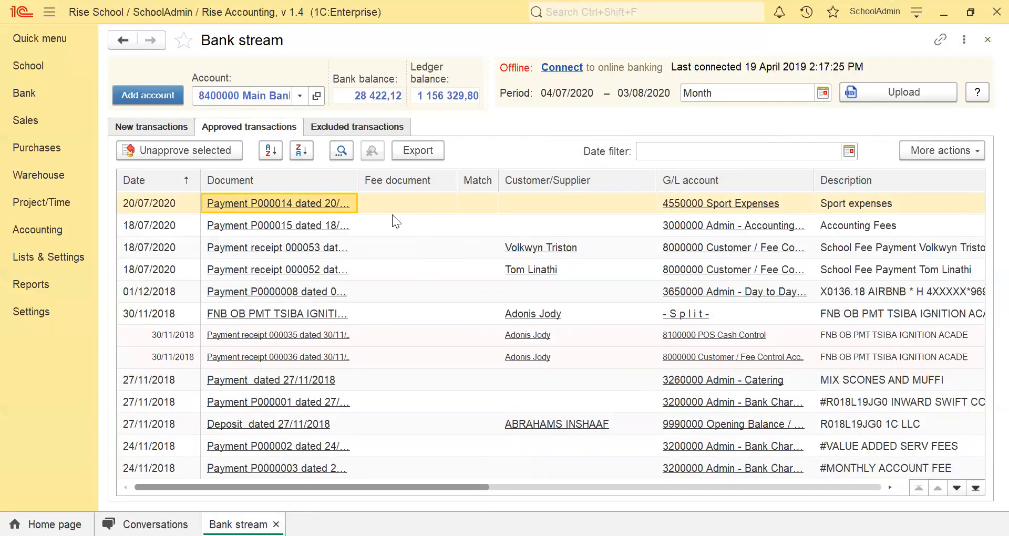
# Unapprove the Sport expenses payment P000014 dated 20/07/2020
pyautogui.click(376, 205)
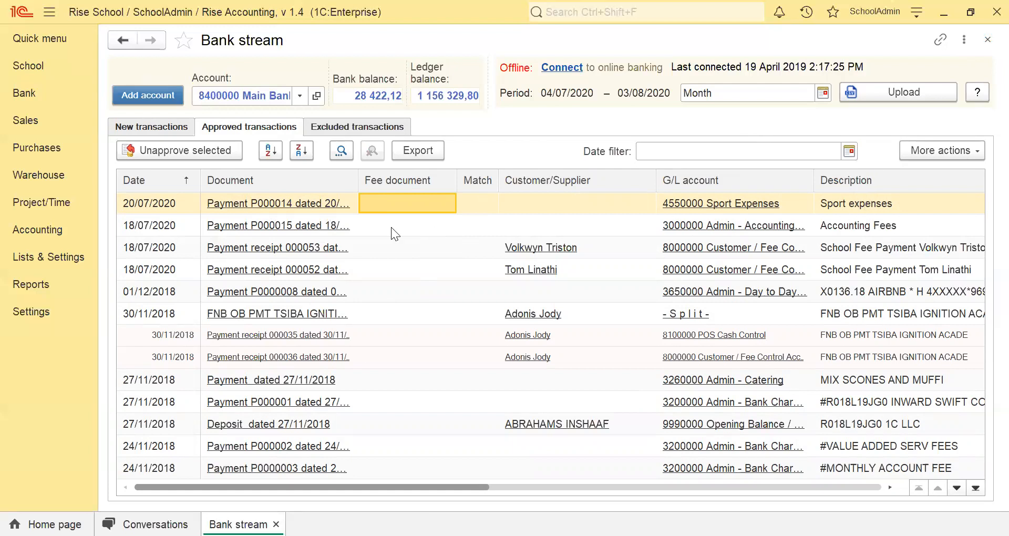
pyautogui.click(150, 204)
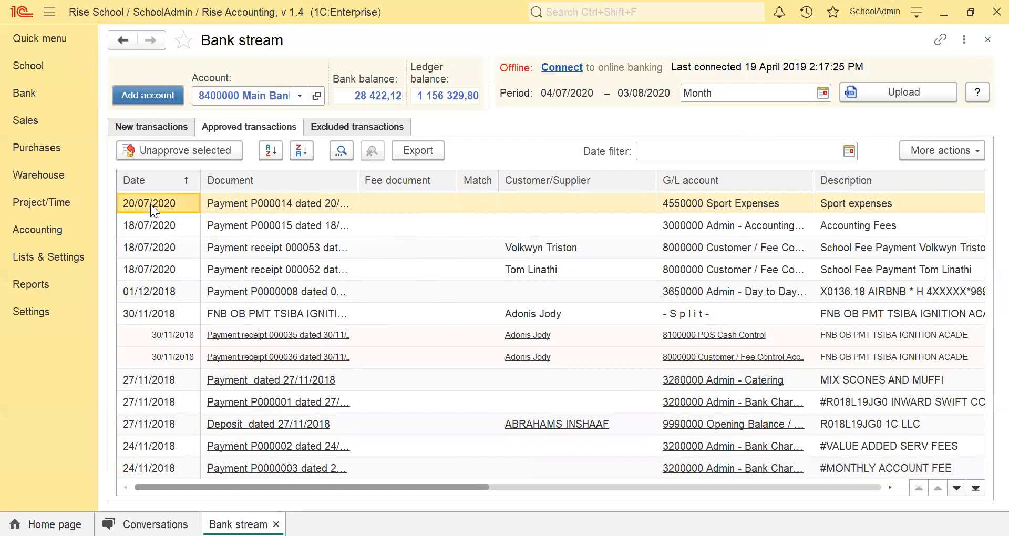
pyautogui.click(159, 151)
pyautogui.click(603, 310)
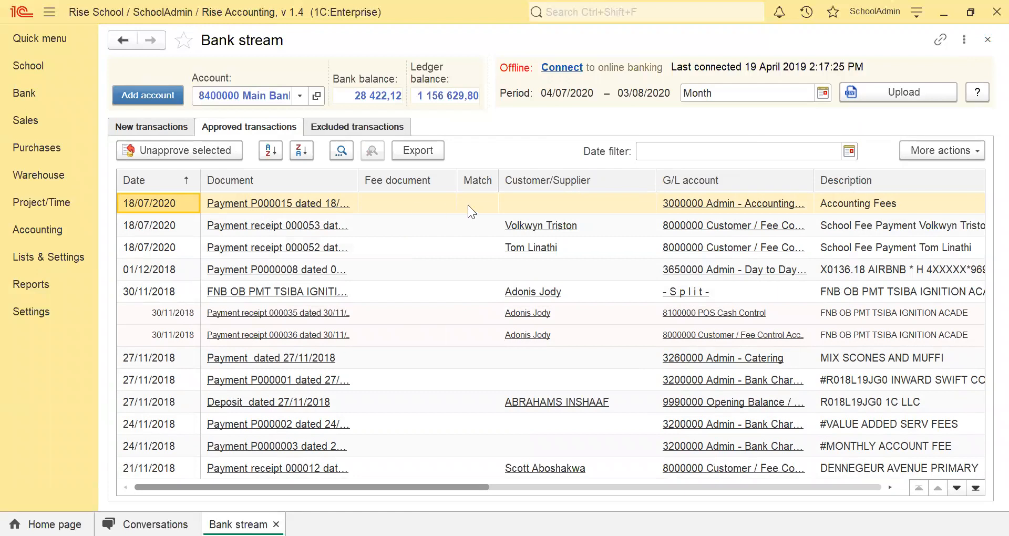
# Approve the unapproved Sport expenses transaction dated 20/07/2020 again from the new transactions
pyautogui.click(121, 132)
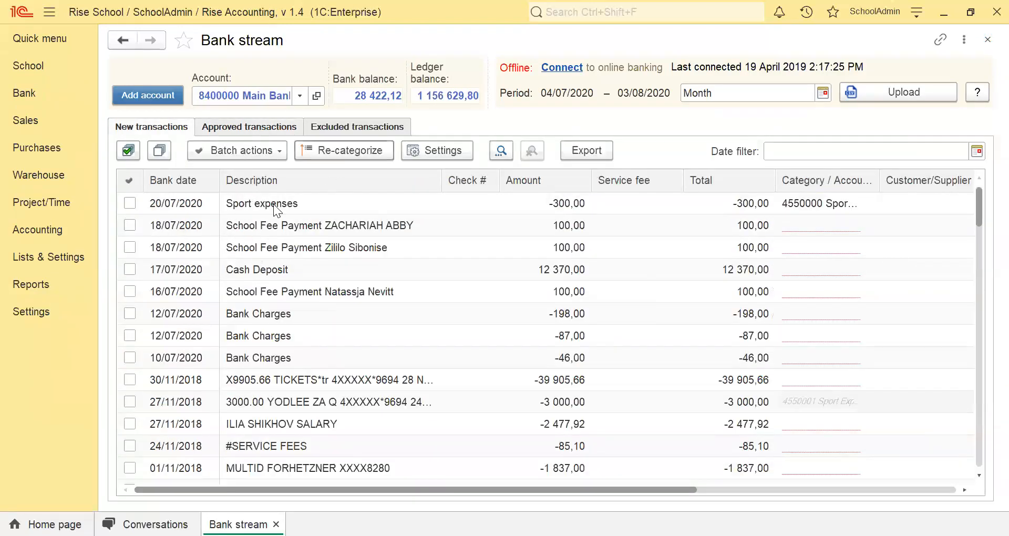
pyautogui.click(159, 203)
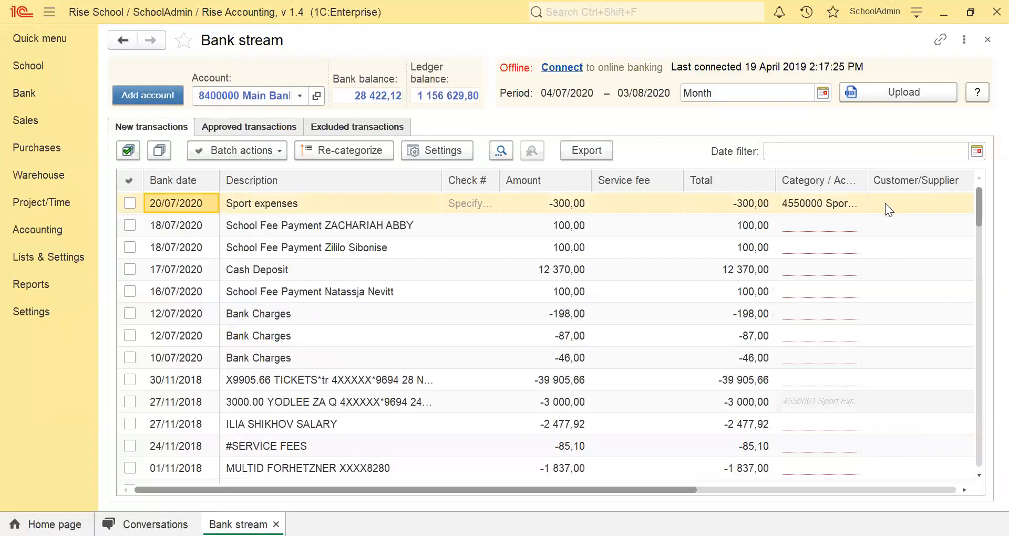
pyautogui.moveTo(533, 492); pyautogui.dragTo(696, 494)
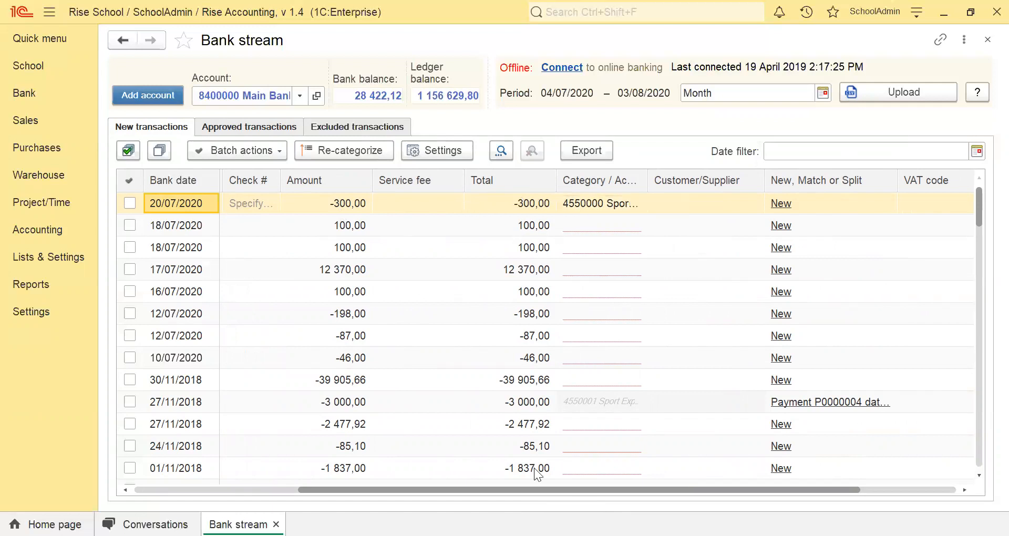
pyautogui.moveTo(521, 490); pyautogui.dragTo(676, 500)
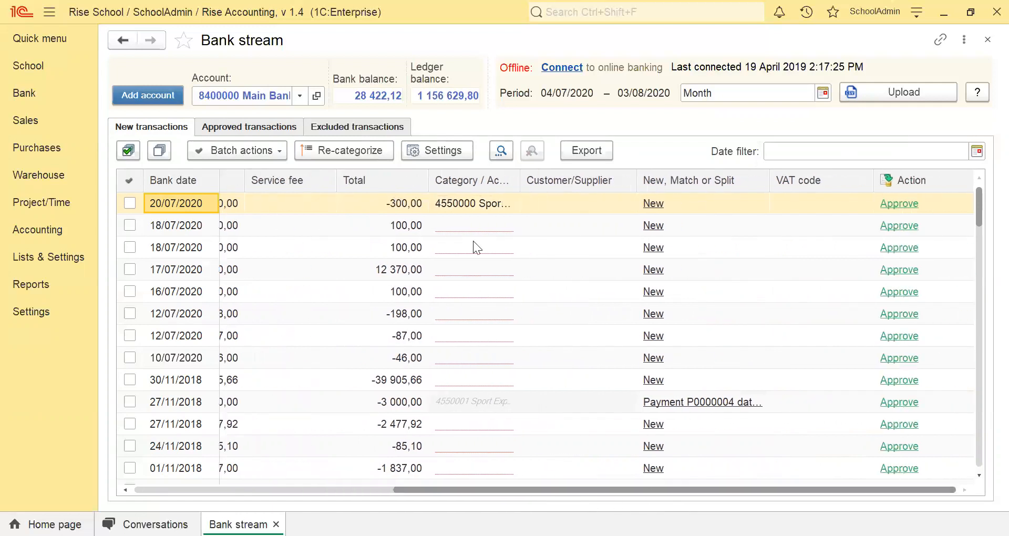
pyautogui.click(895, 204)
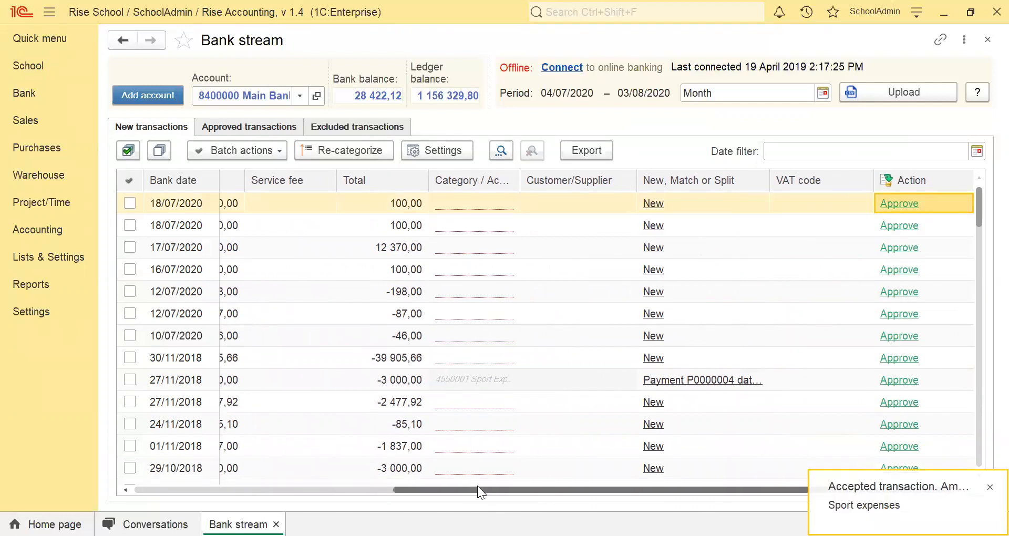
# View the list of excluded transactions and return to the new transactions
pyautogui.moveTo(477, 489); pyautogui.dragTo(220, 488)
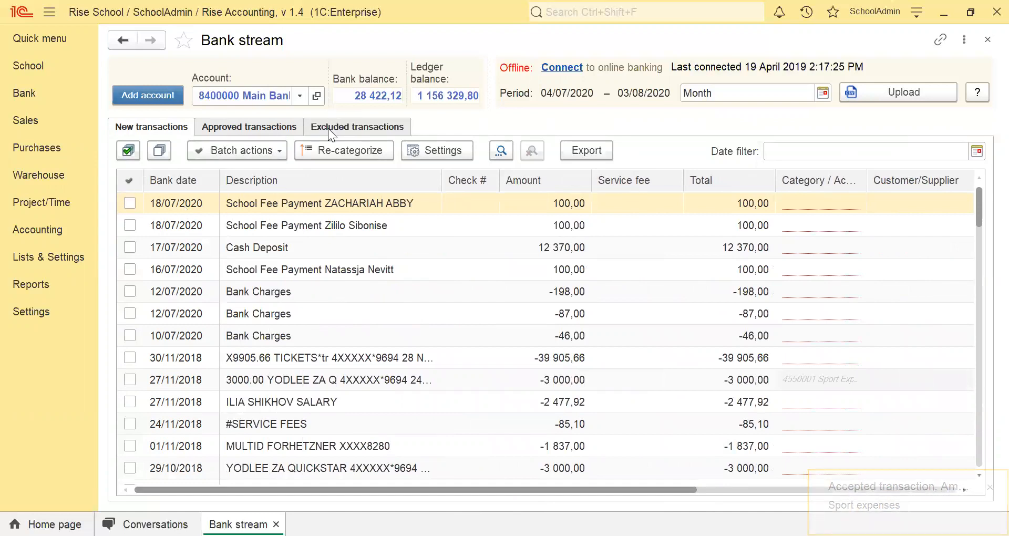
pyautogui.click(313, 129)
pyautogui.click(274, 327)
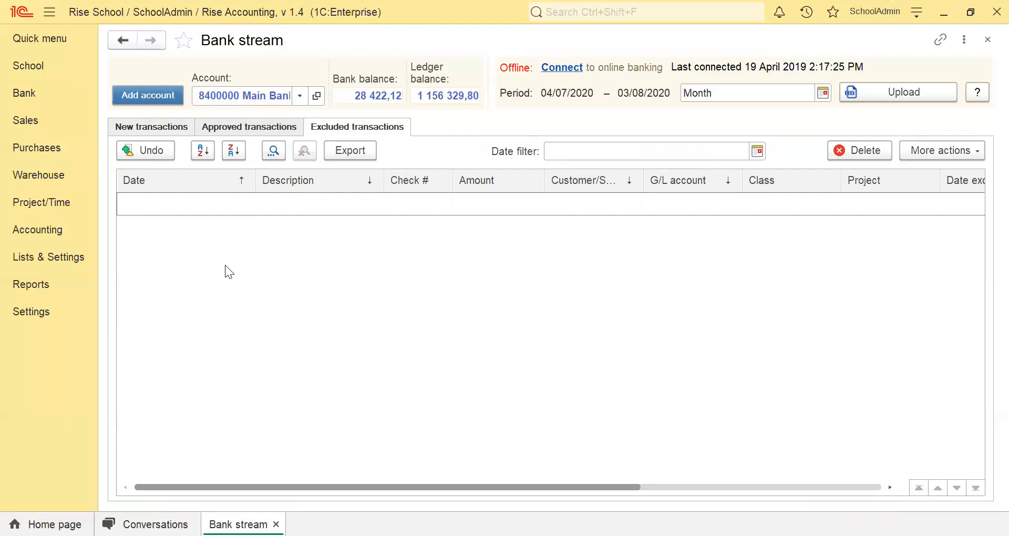
pyautogui.click(149, 127)
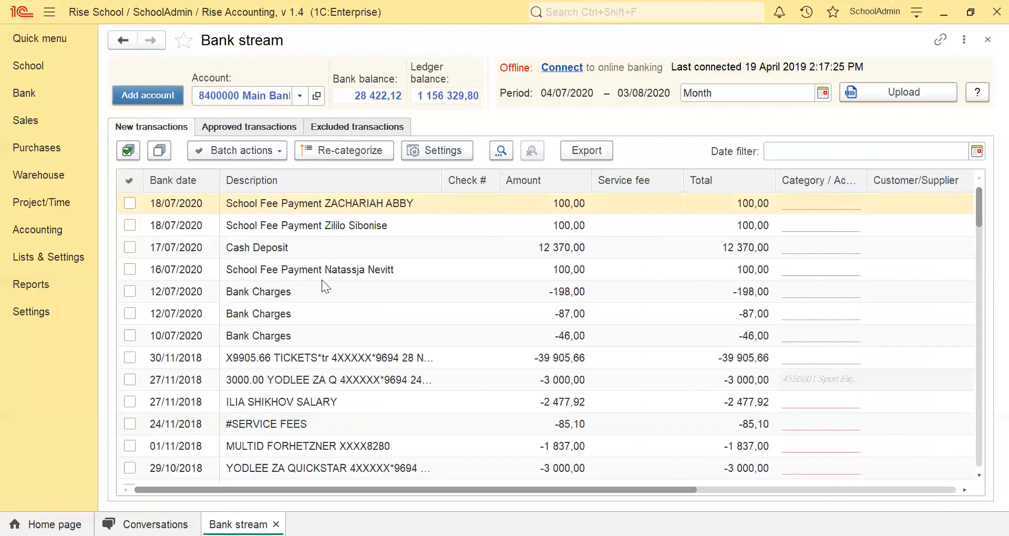
# Look through the new transactions for the bank fee lines dated 24/03/2018 and 27/03/2018
pyautogui.scroll(-10, 318, 379)
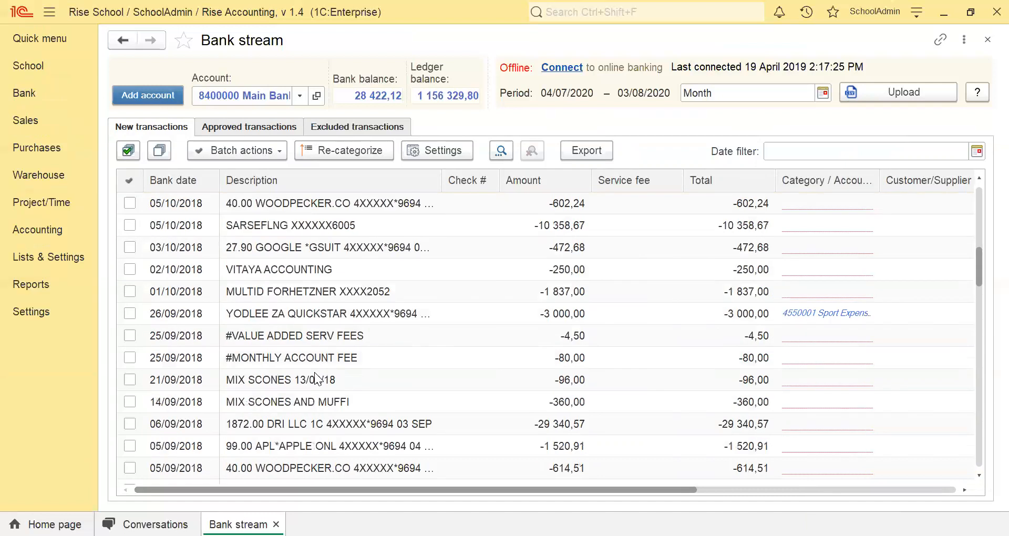
pyautogui.scroll(-12, 318, 378)
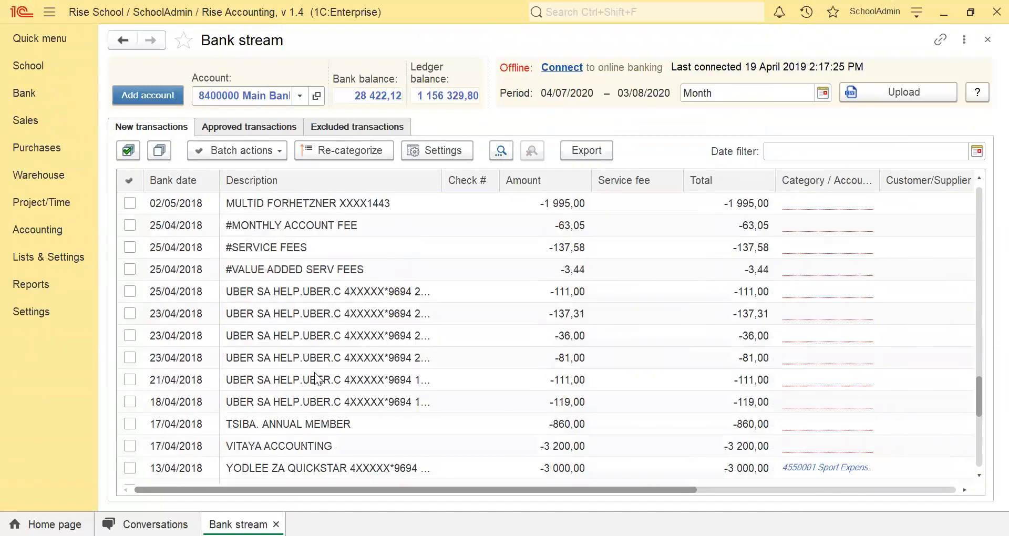
pyautogui.scroll(4, 318, 378)
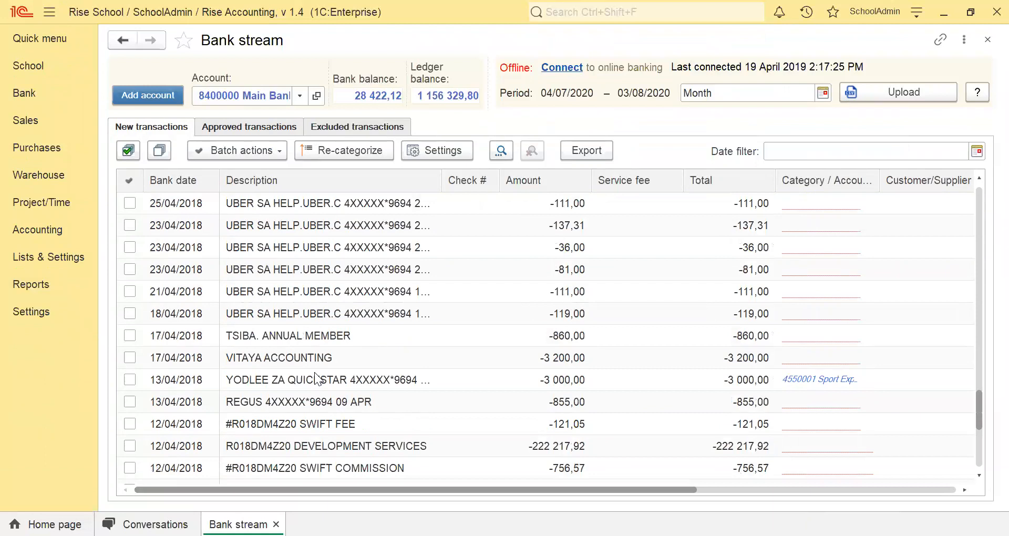
pyautogui.scroll(-4, 316, 378)
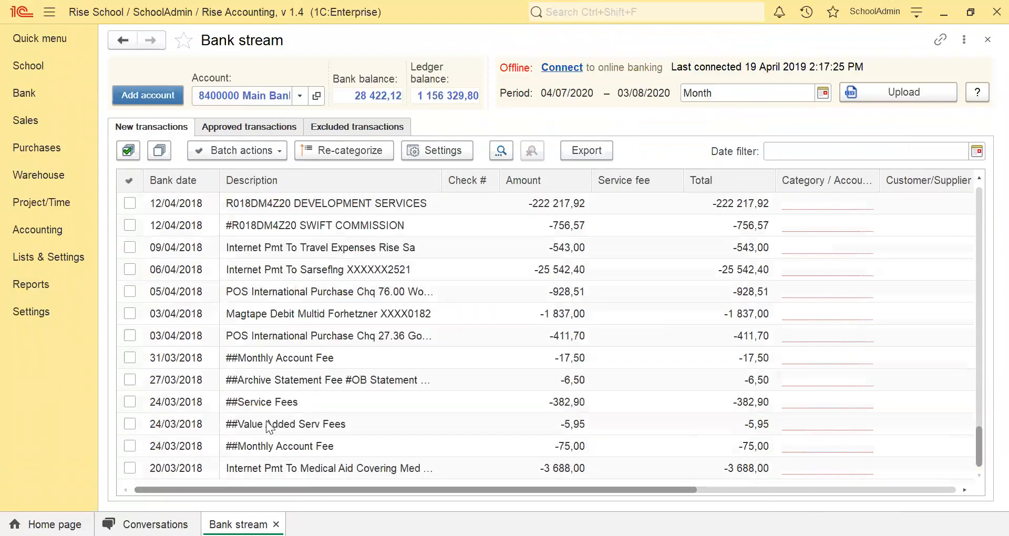
pyautogui.click(326, 453)
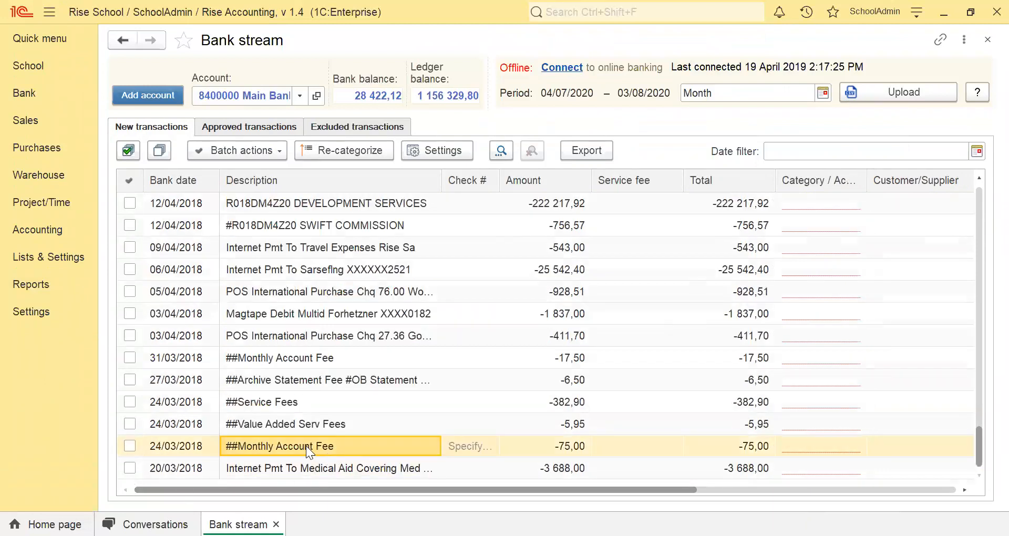
pyautogui.click(285, 424)
pyautogui.click(271, 402)
pyautogui.click(272, 379)
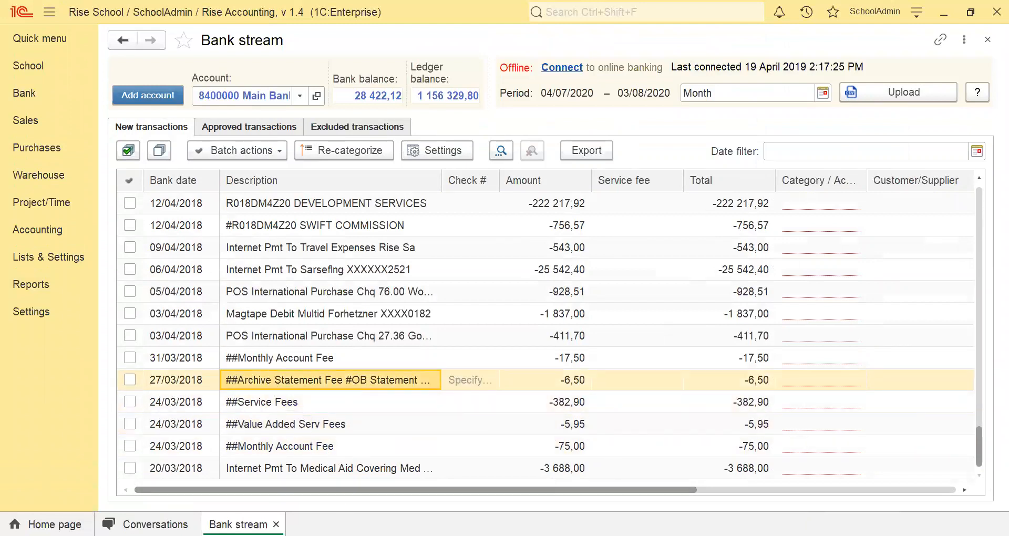
# Exclude the Archive Statement Fee of 27/03/2018 and the Service Fees, Value Added Serv Fees and Monthly Account Fee of 24/03/2018 as a batch
pyautogui.click(128, 379)
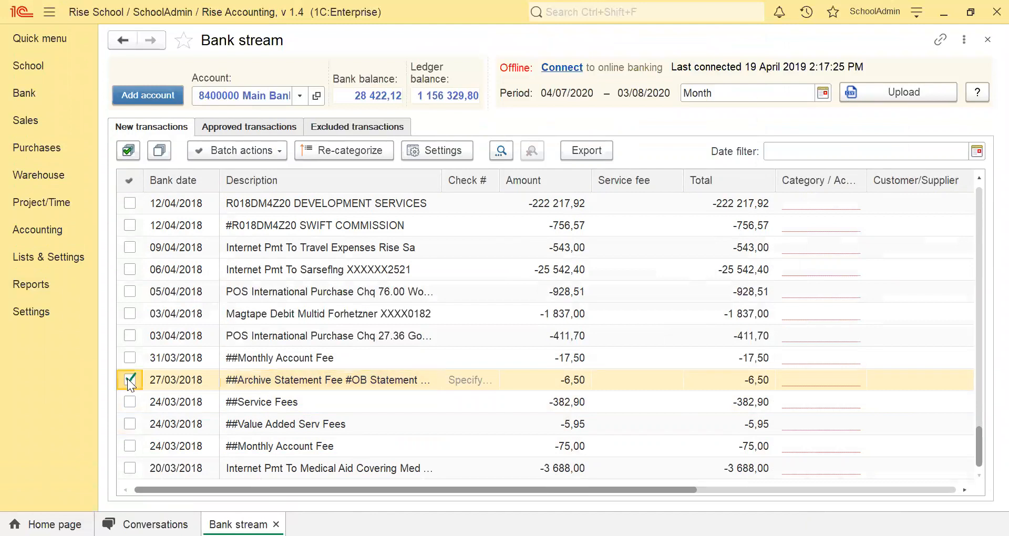
pyautogui.click(130, 401)
pyautogui.click(130, 423)
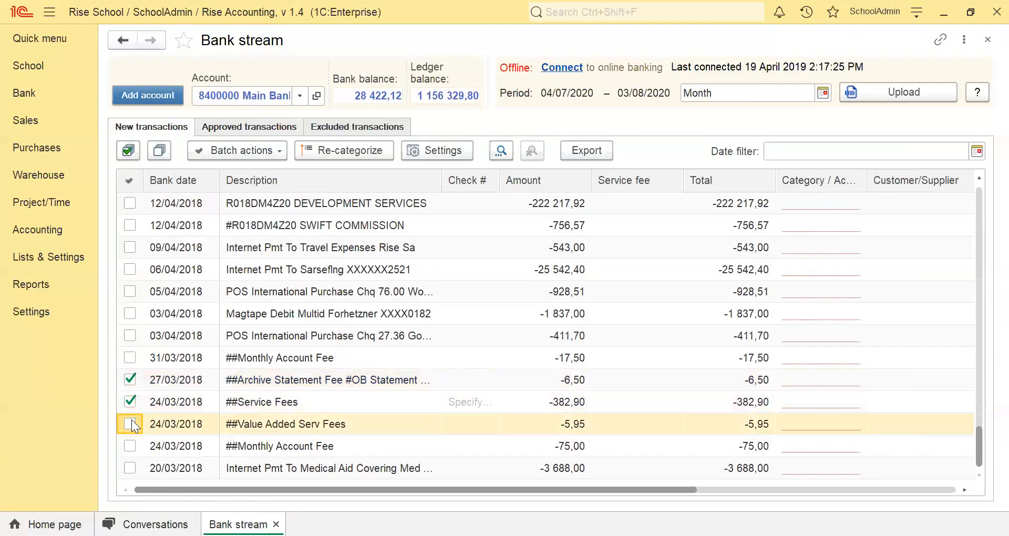
pyautogui.click(130, 445)
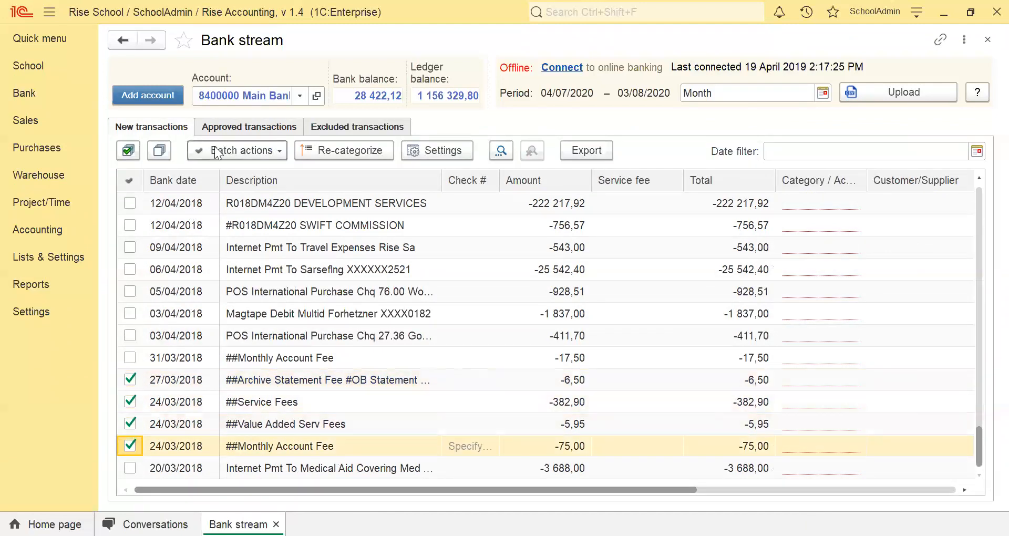
pyautogui.click(241, 150)
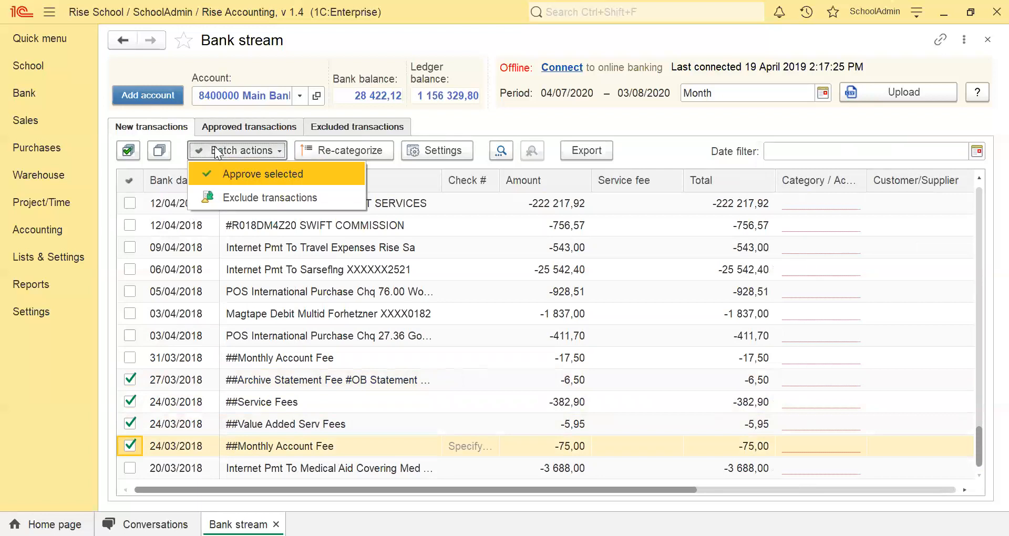
pyautogui.click(235, 198)
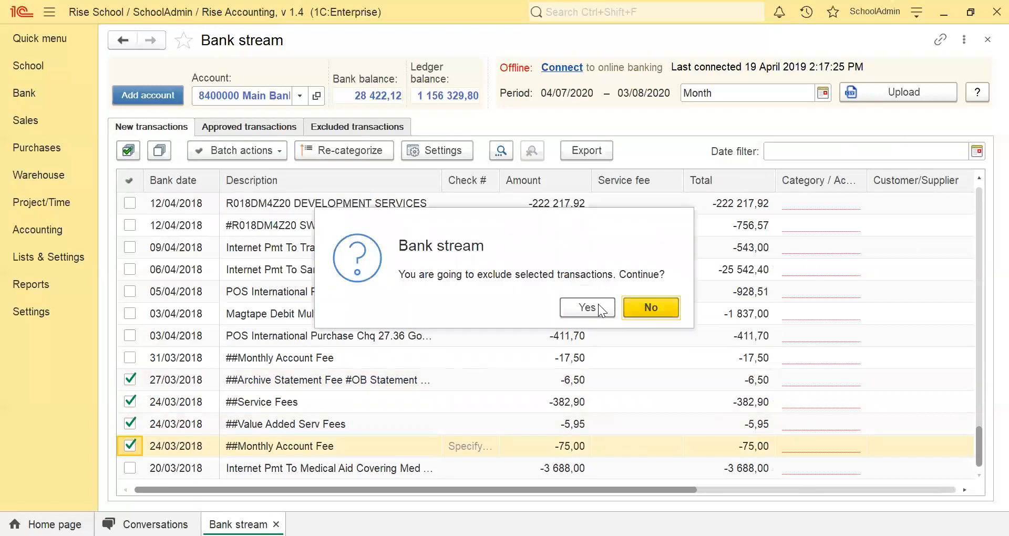
pyautogui.click(587, 307)
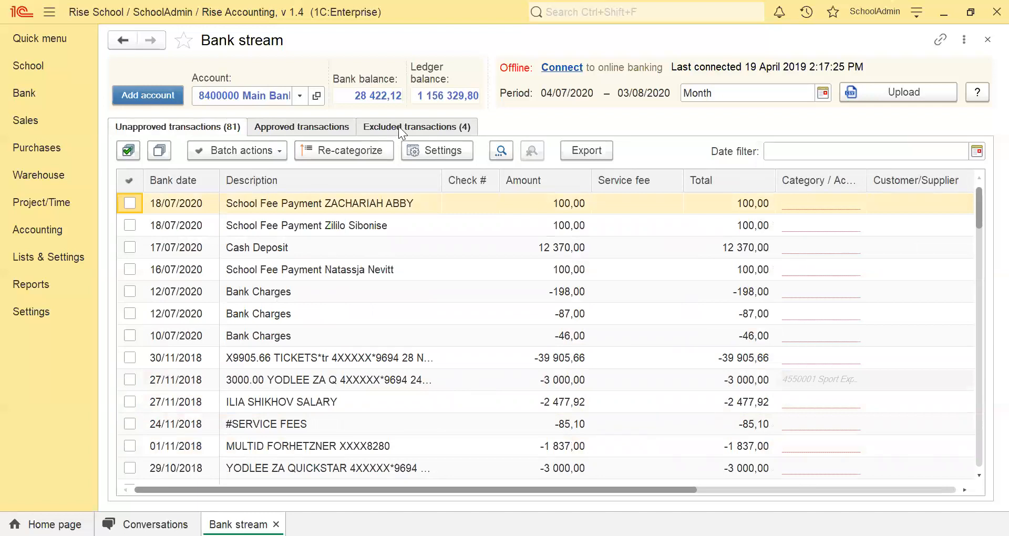
# Permanently delete the excluded Archive Statement Fee transaction dated 27/03/2018
pyautogui.click(398, 127)
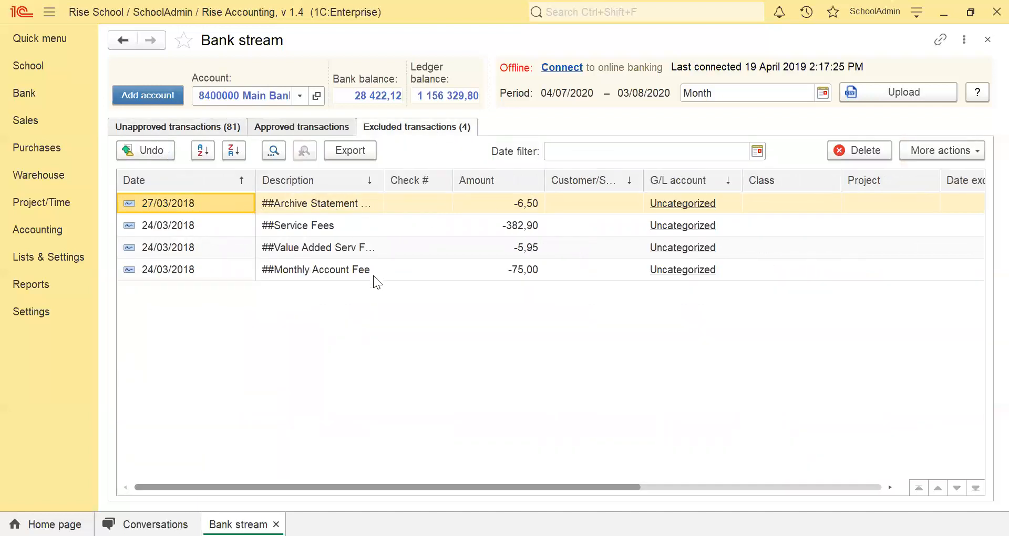
pyautogui.click(399, 205)
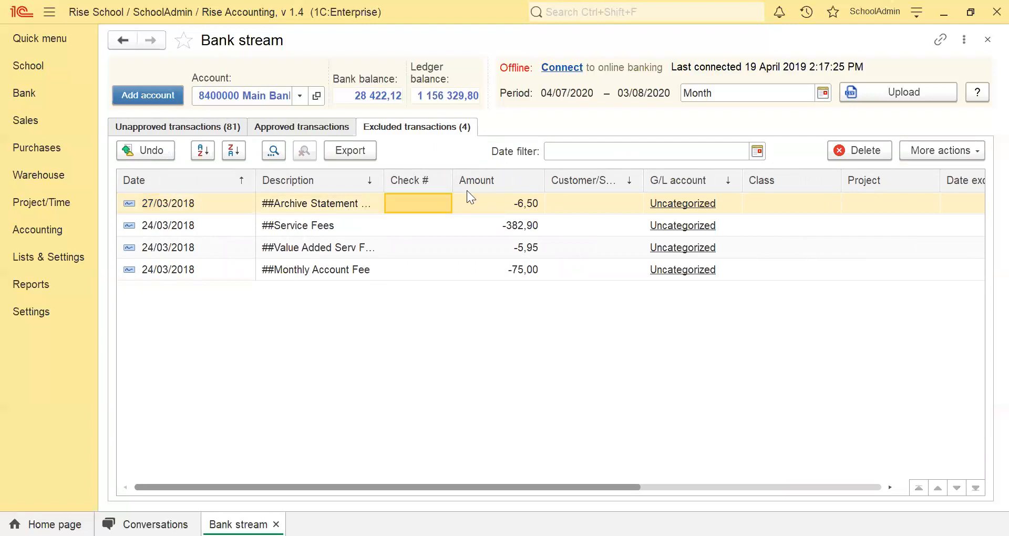
pyautogui.click(177, 208)
pyautogui.click(872, 142)
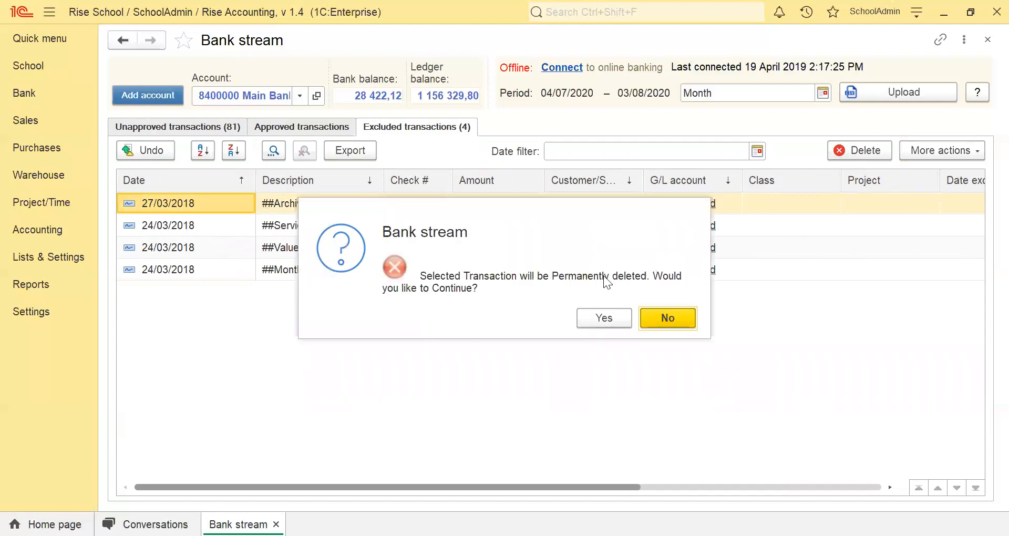
pyautogui.click(602, 313)
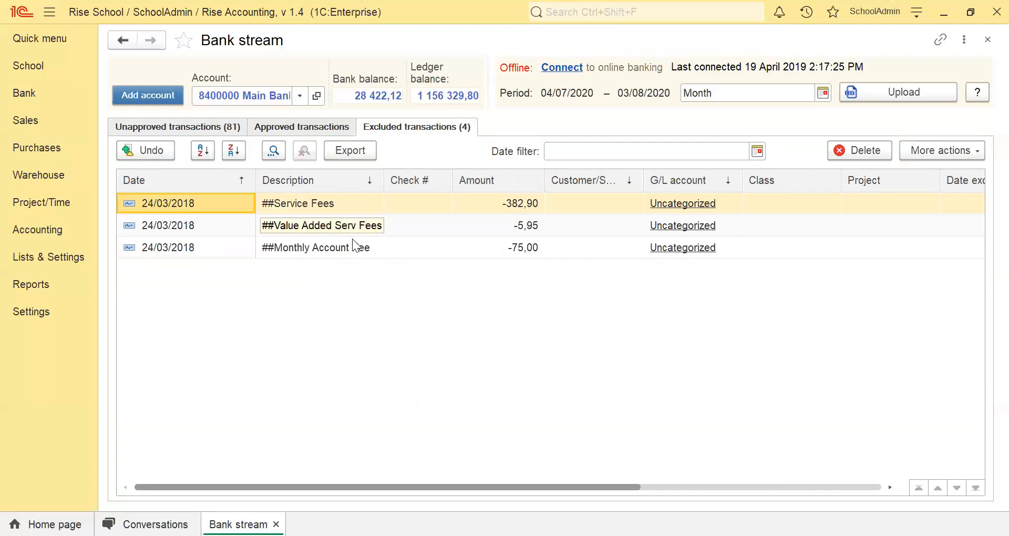
# Undo the exclusion of the Service Fees transaction dated 24/03/2018 and locate it among the unapproved transactions
pyautogui.click(297, 208)
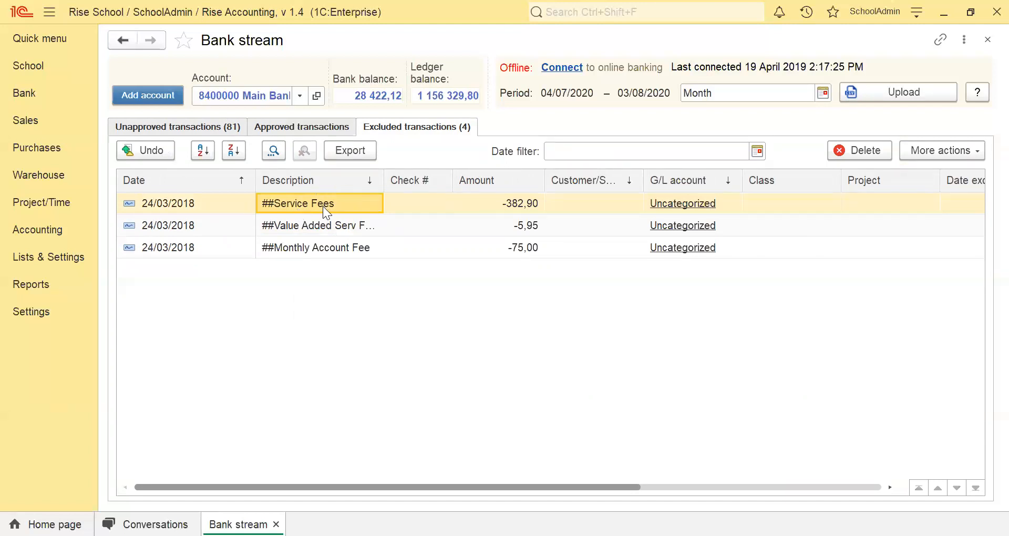
pyautogui.click(140, 153)
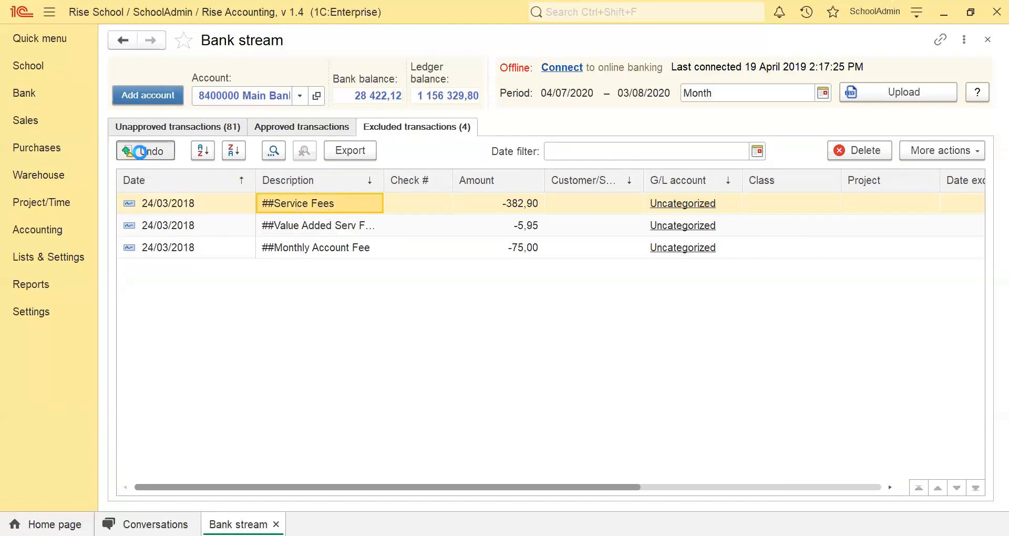
pyautogui.click(178, 132)
pyautogui.scroll(-12, 285, 311)
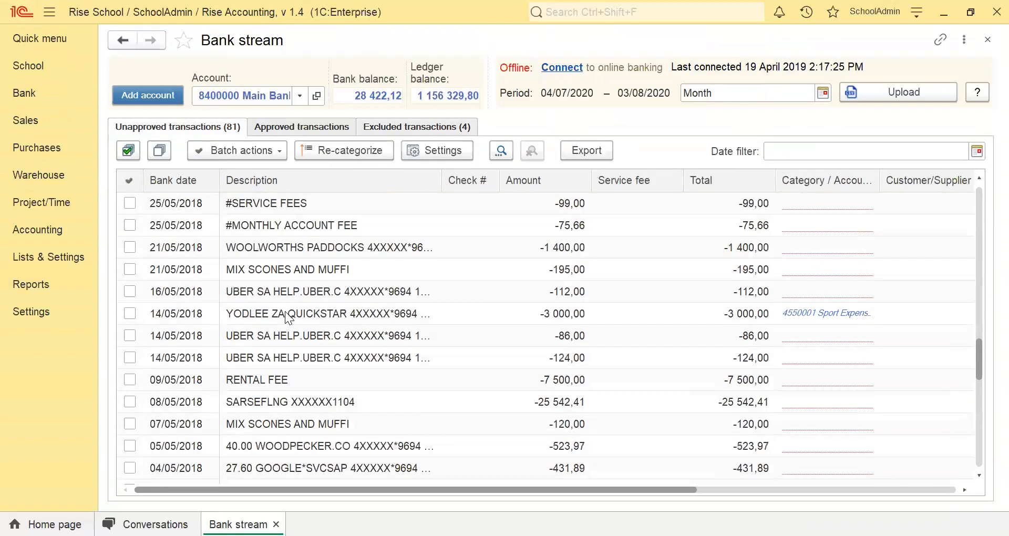
pyautogui.scroll(-5, 286, 315)
pyautogui.click(294, 447)
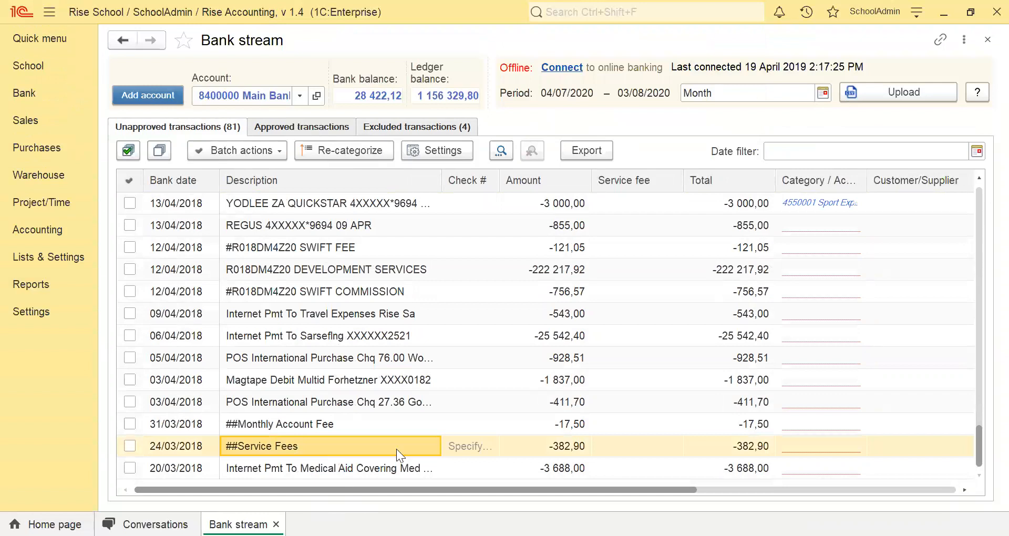
pyautogui.scroll(10, 481, 330)
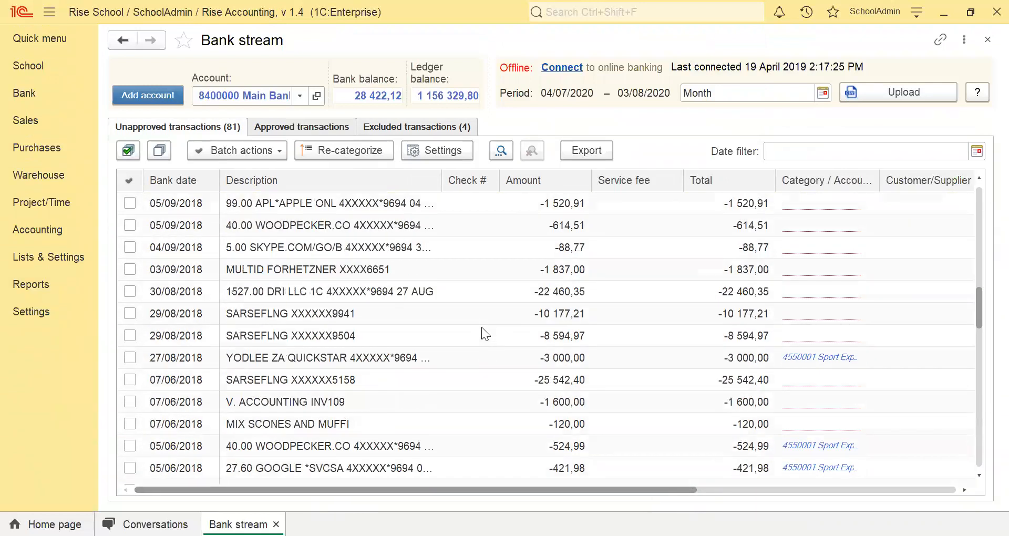
pyautogui.scroll(8, 481, 328)
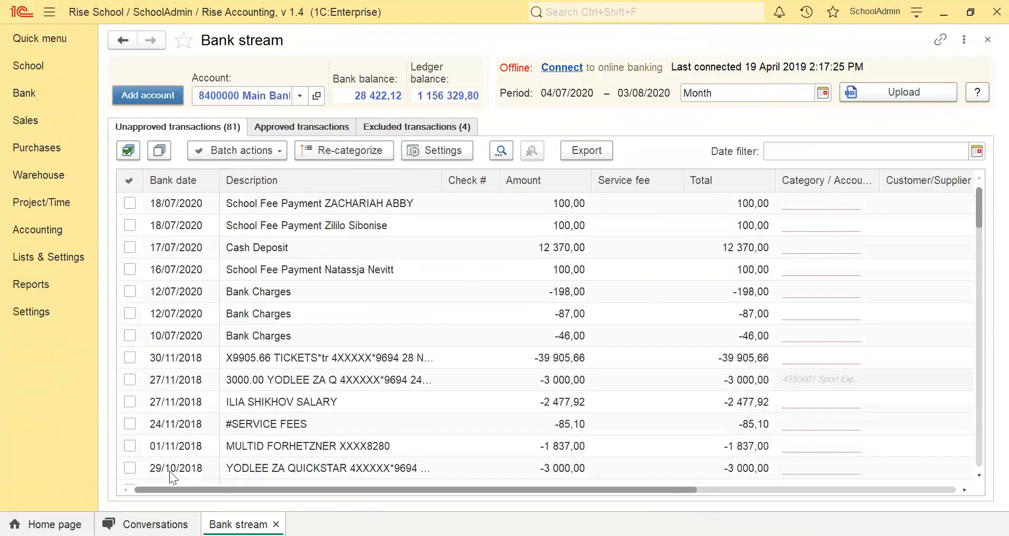
# Review the excluded transactions and the approved transactions, and return to the unapproved list
pyautogui.click(381, 124)
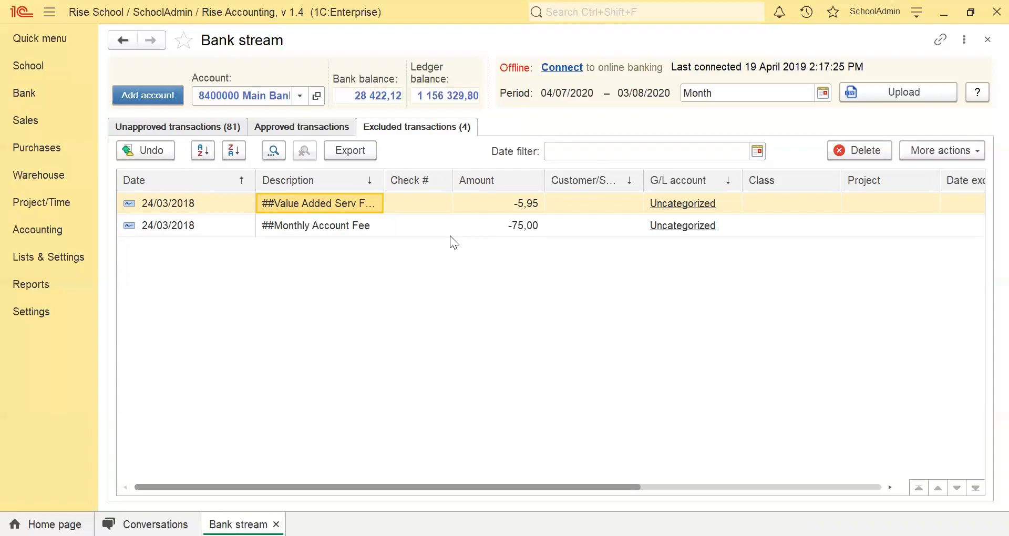
pyautogui.click(316, 131)
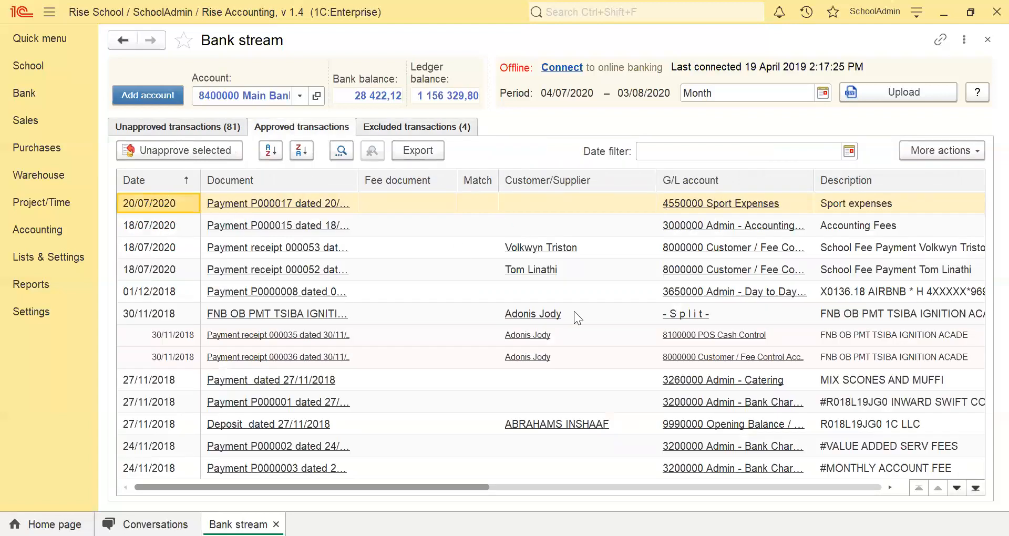
pyautogui.click(183, 130)
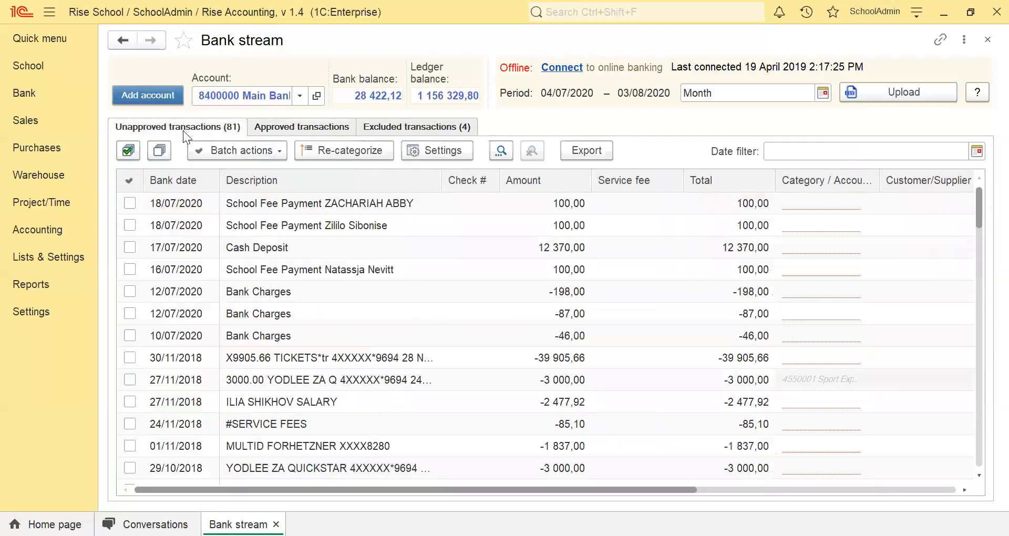